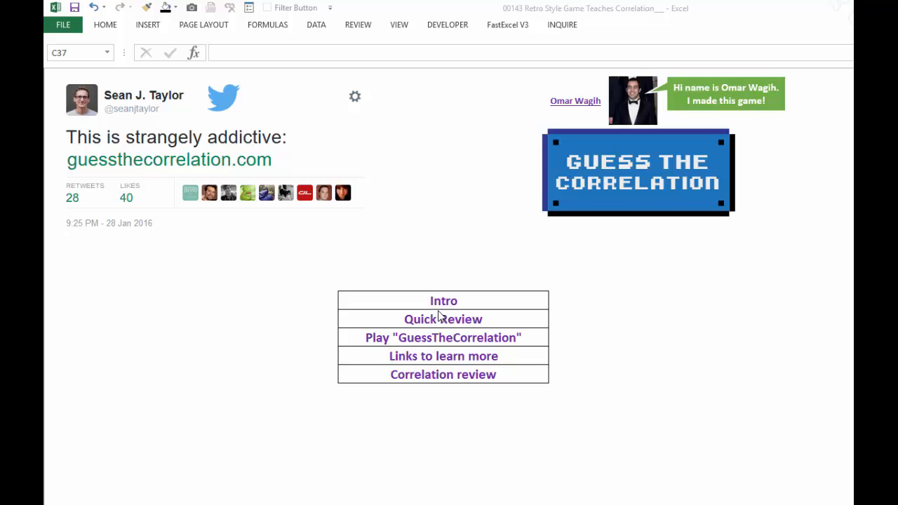
Step: Open the Quick Review sheet and examine the Temperature F and Ice Cream Sales data and the ranges used by the CORREL formula in M1
click(444, 320)
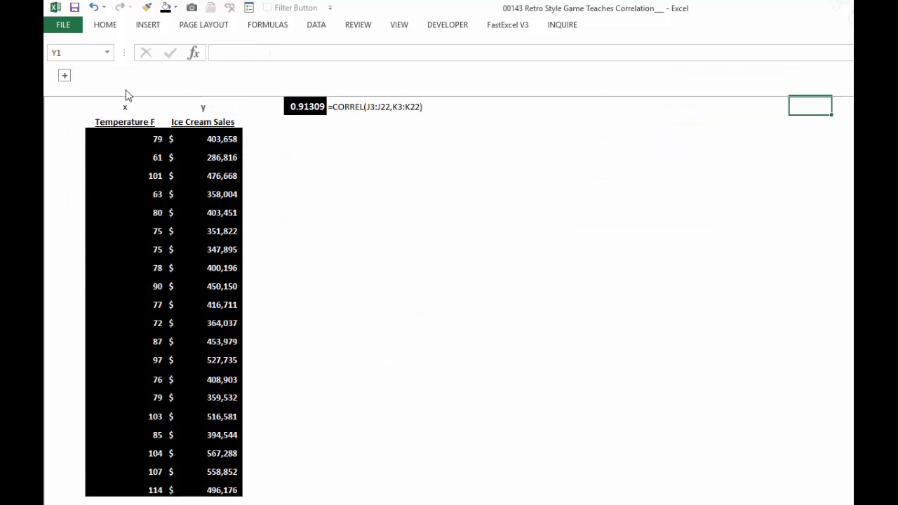
drag(130, 134, 132, 491)
drag(203, 138, 197, 488)
click(304, 106)
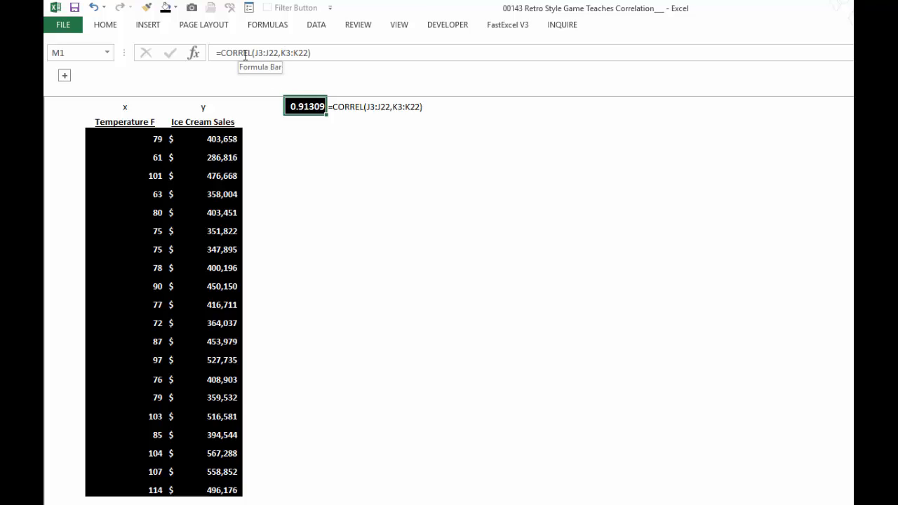
click(269, 58)
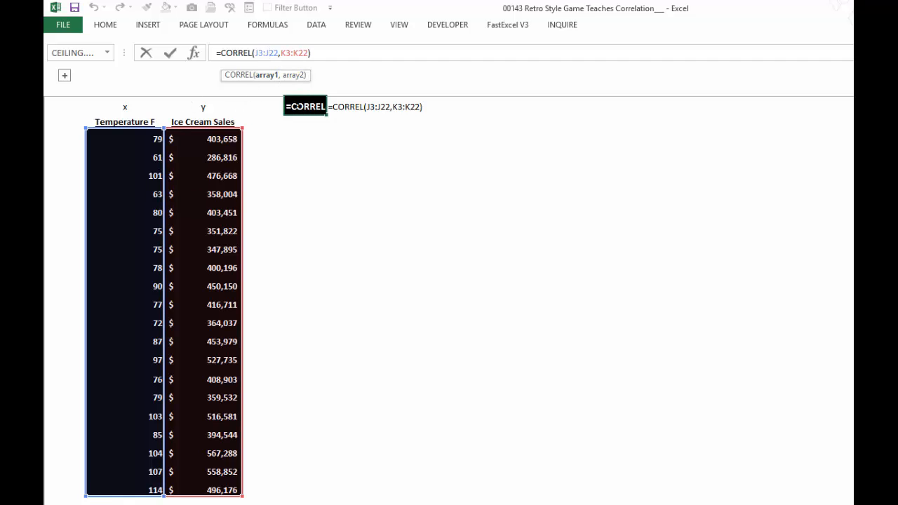
key(ctrl+Return)
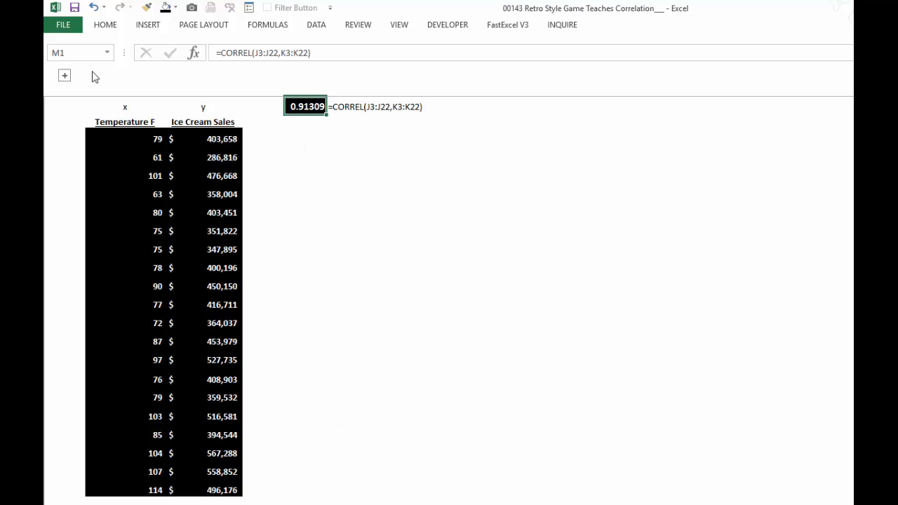
Step: Expand the grouped columns and highlight the R value scale from 1.00 to -1.00
click(64, 75)
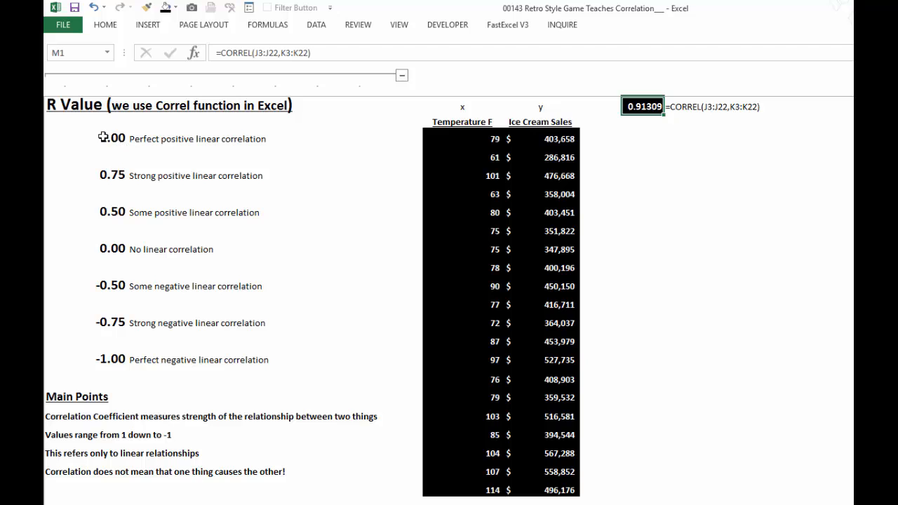
click(103, 137)
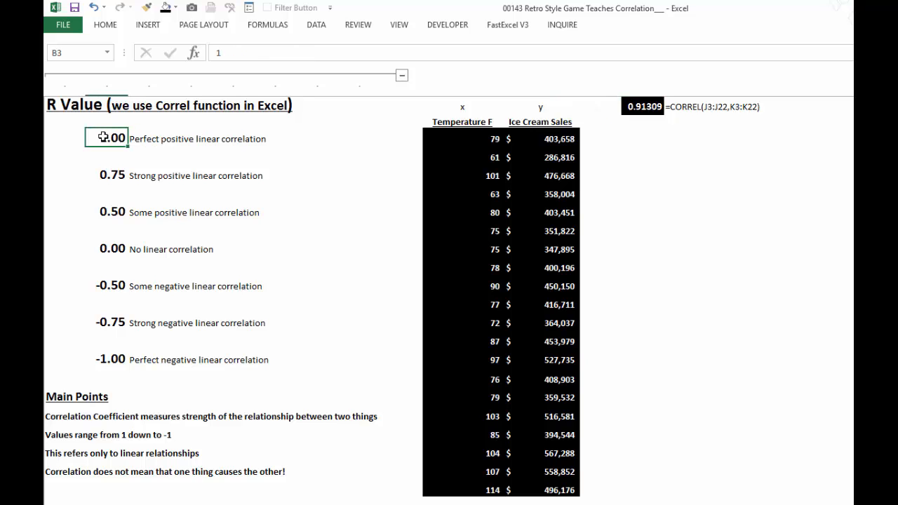
drag(92, 136, 106, 362)
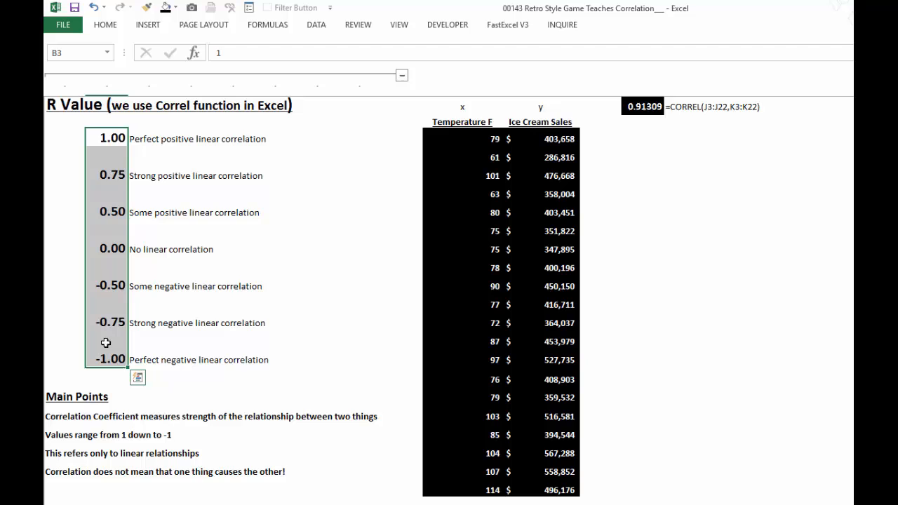
Step: Place a thick black arrow beneath the "Perfect positive linear correlation" label, pointing towards the 1.00 value
click(105, 143)
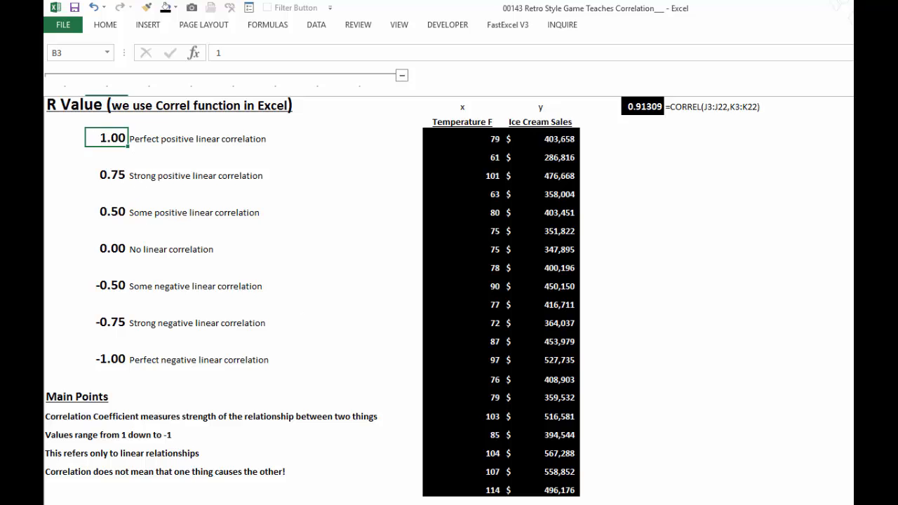
mouse_move(729, 502)
mouse_down()
mouse_move(706, 431)
mouse_move(500, 263)
mouse_move(218, 189)
mouse_move(197, 147)
mouse_up()
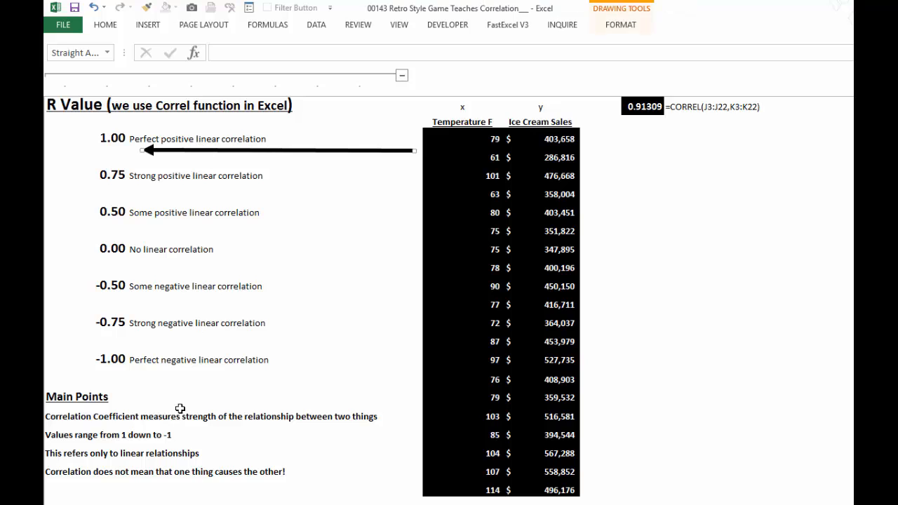
key(Escape)
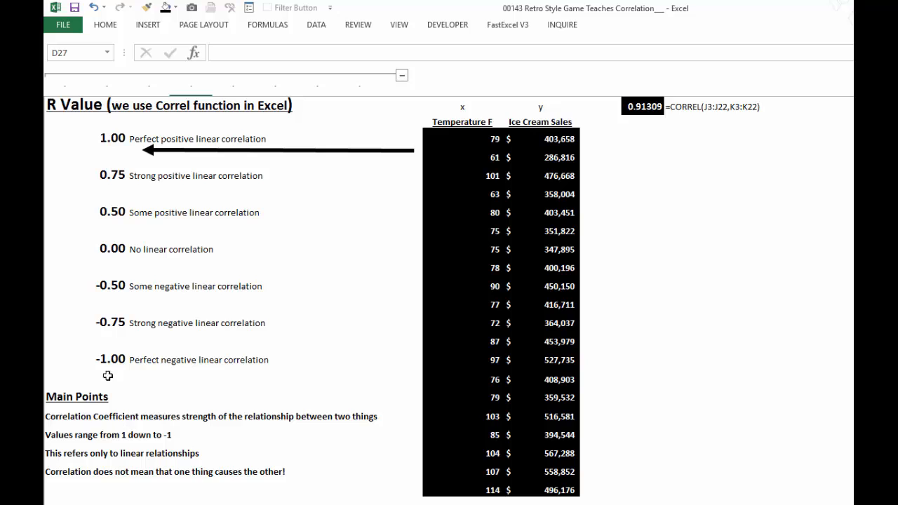
Step: Review the R values for no linear, perfect positive and perfect negative correlation on the scale
click(105, 249)
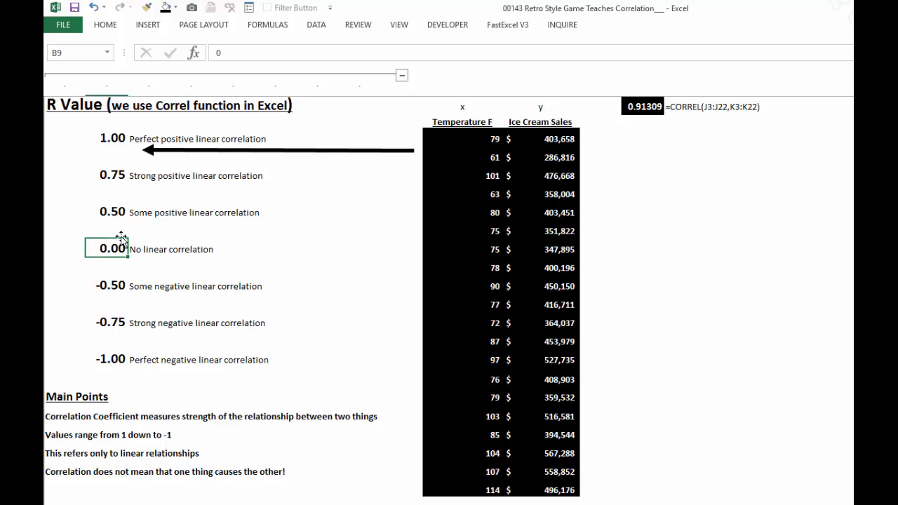
click(108, 137)
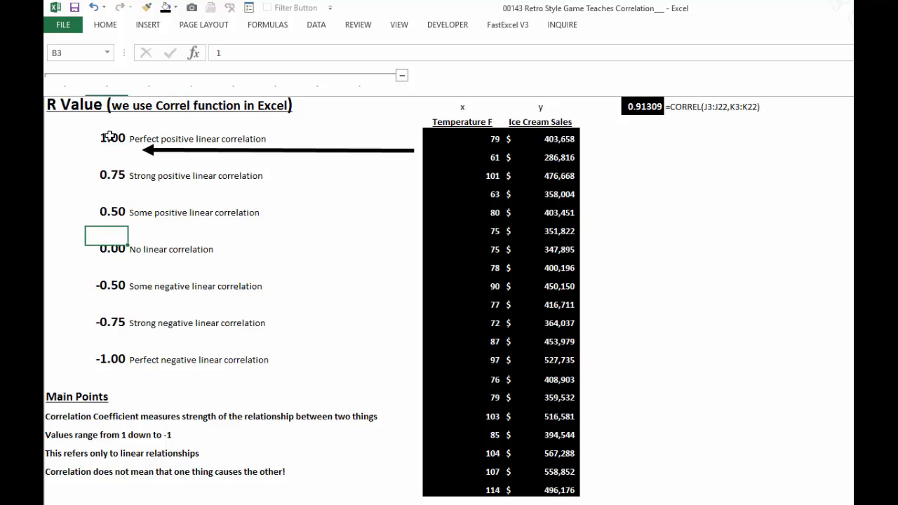
click(111, 360)
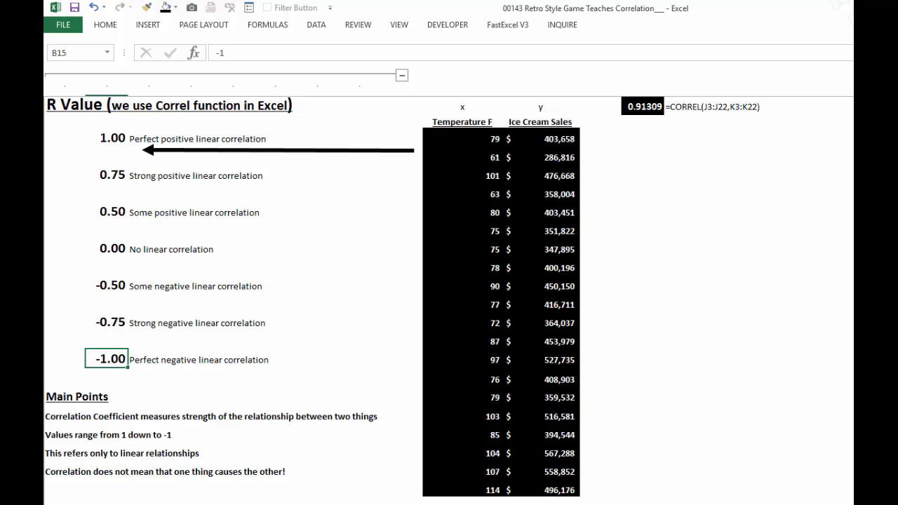
Step: Return to the workbook's contents sheet and follow the Play "GuessTheCorrelation" link to the game in the browser
click(65, 504)
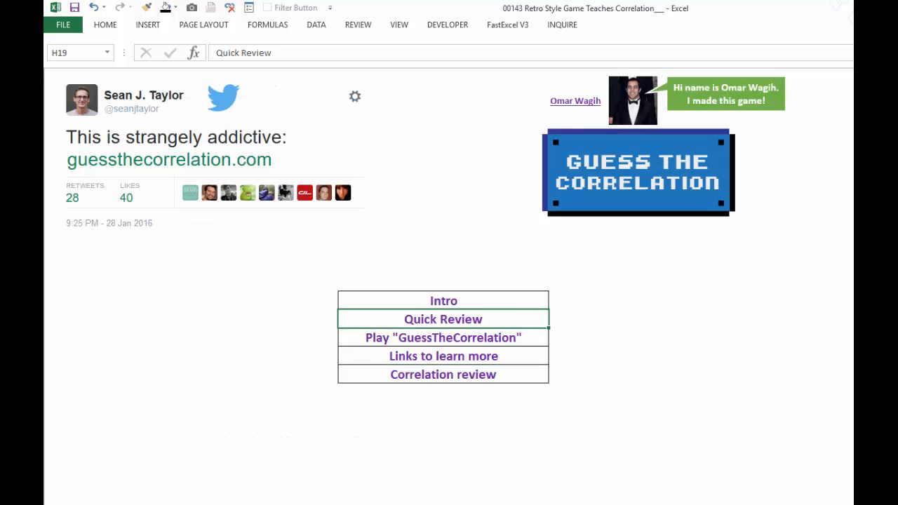
click(447, 501)
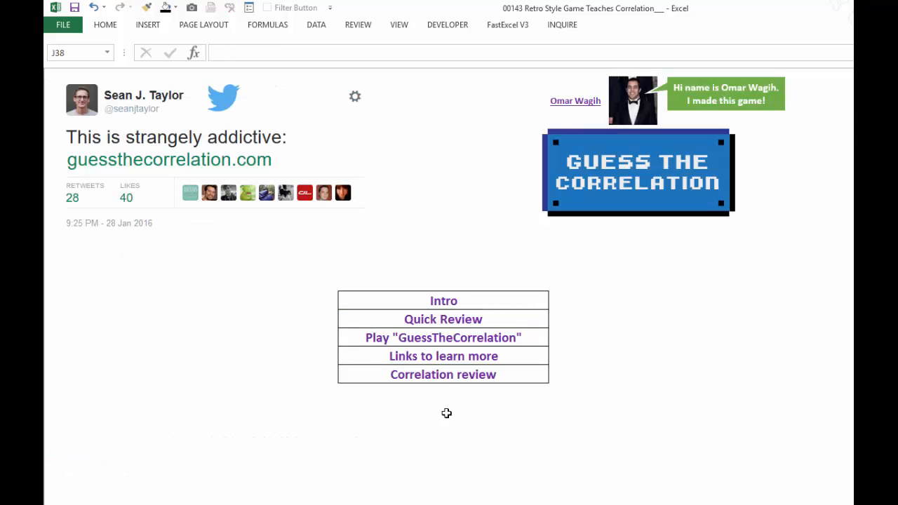
click(449, 341)
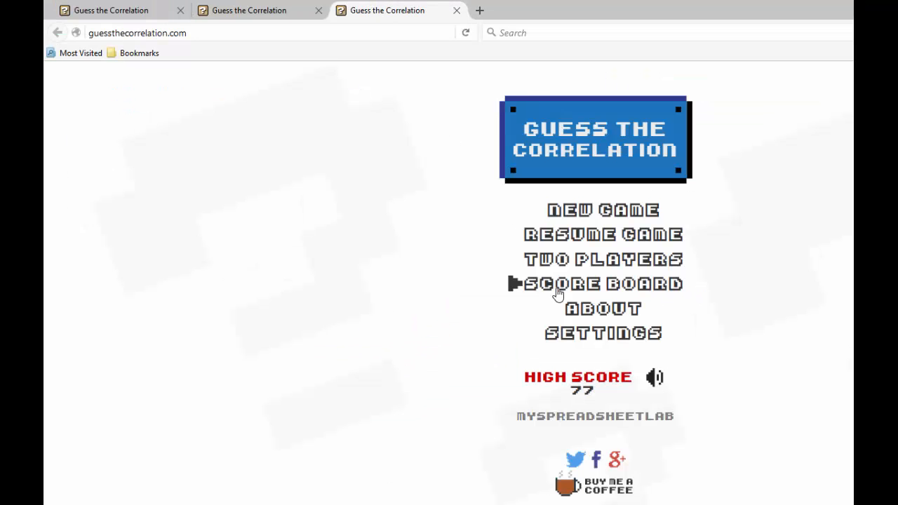
Step: View the game's score board and its About page with example scatter plots, returning to the main menu after each
click(573, 288)
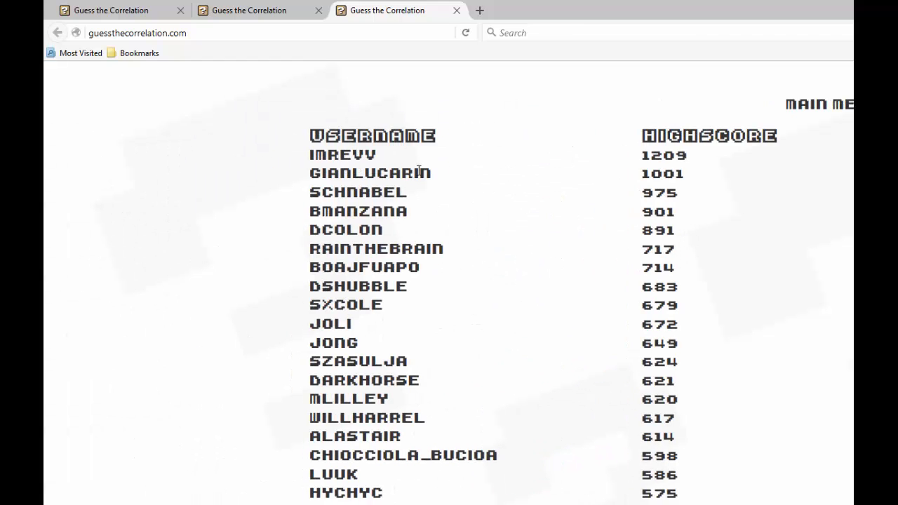
click(815, 112)
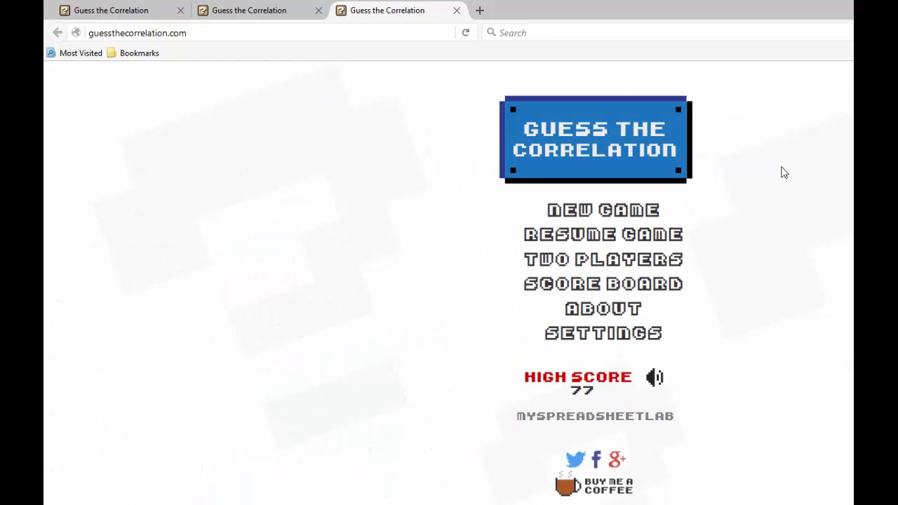
click(557, 307)
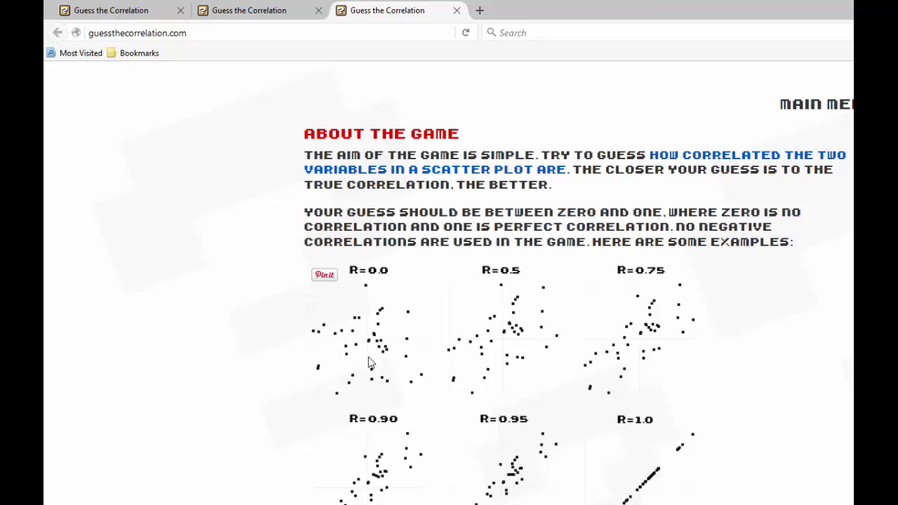
click(809, 105)
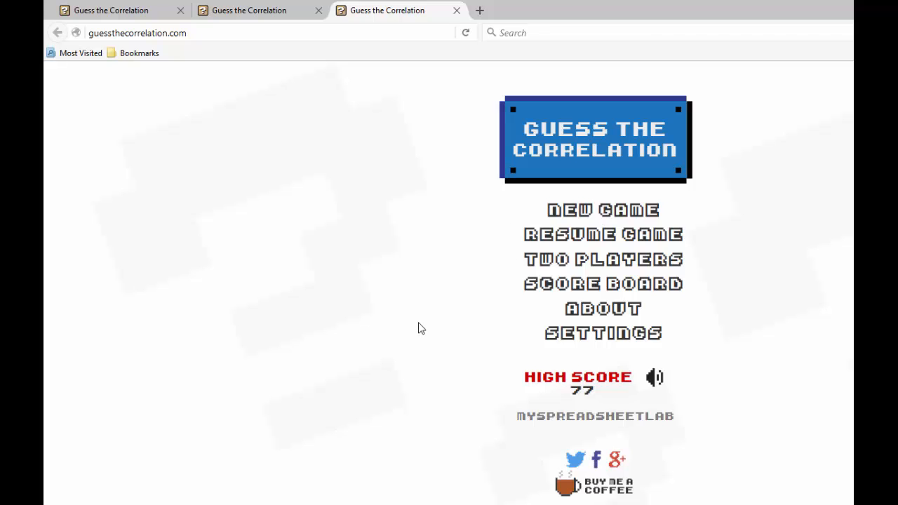
Step: Start a new game and submit correlation guesses of 0.74 and 0.94 for the first two scatter plots
click(572, 218)
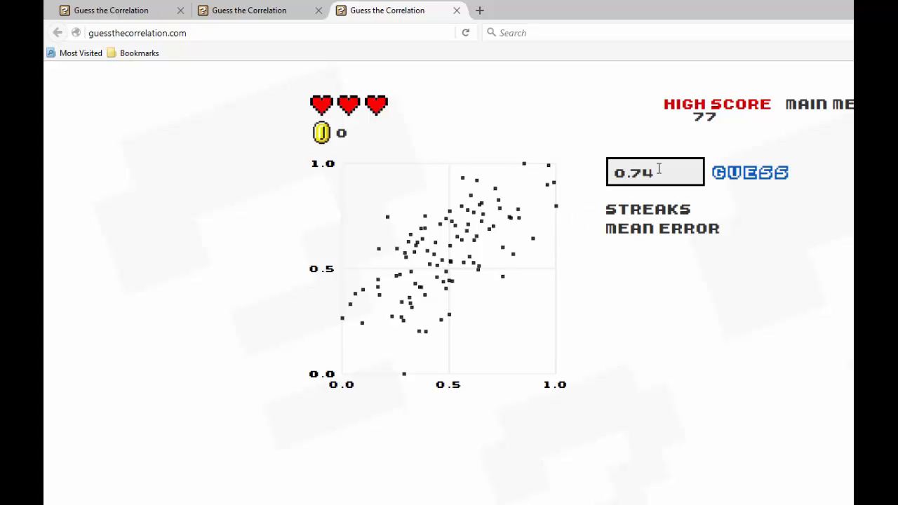
click(722, 179)
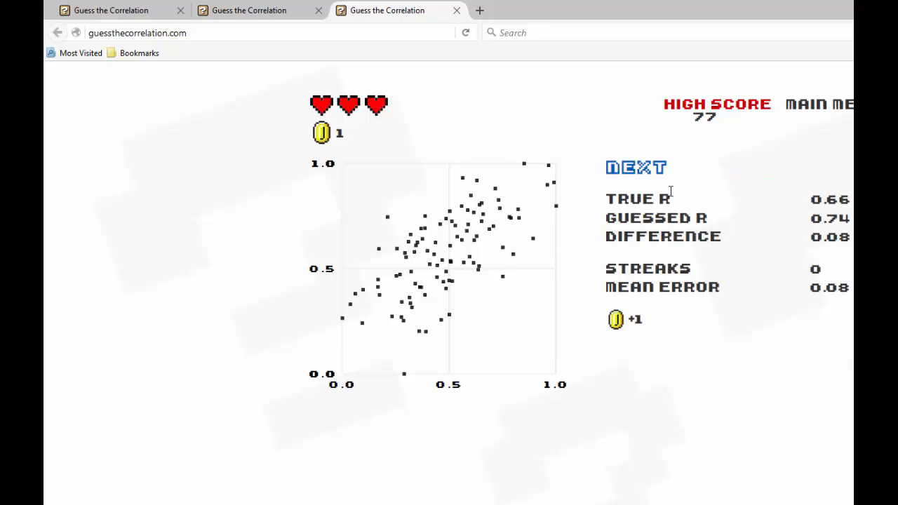
click(637, 168)
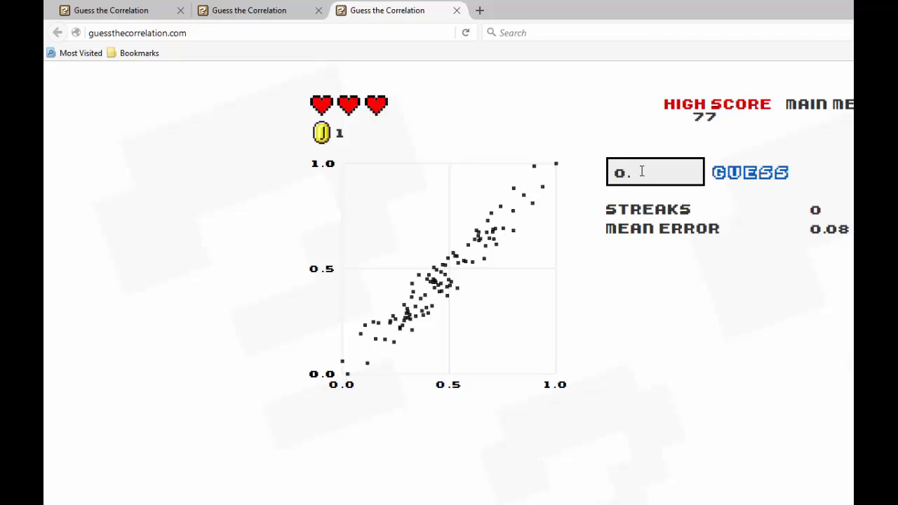
text(94)
click(736, 179)
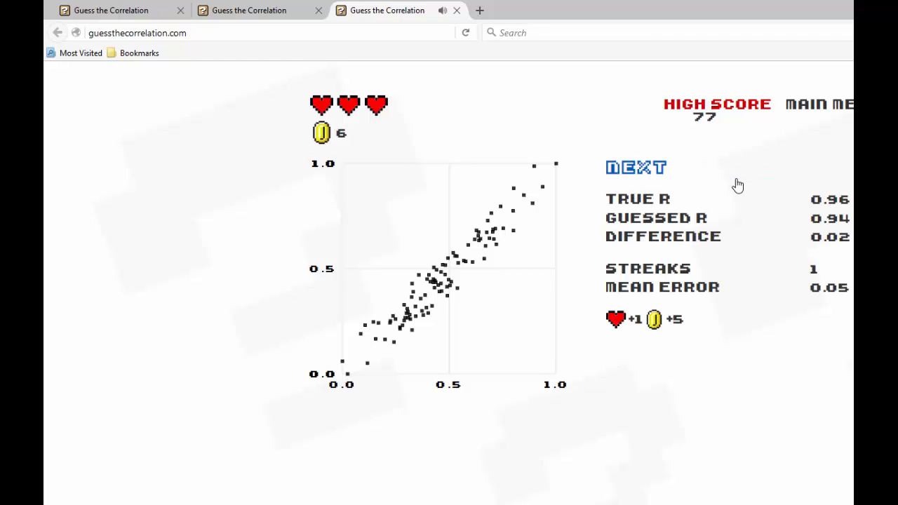
Step: Submit correlation guesses of 0.40 and 0.10 for the third and fourth scatter plots
click(621, 170)
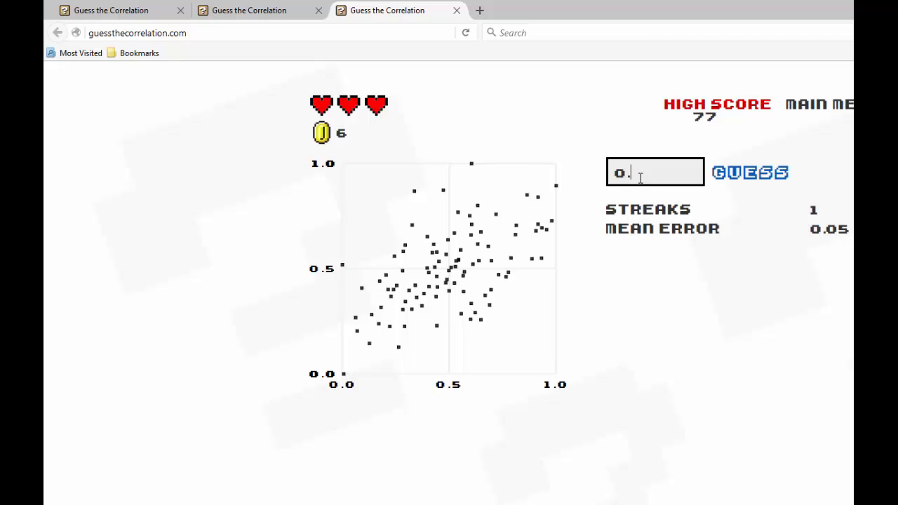
text(0)
key(BackSpace)
click(767, 174)
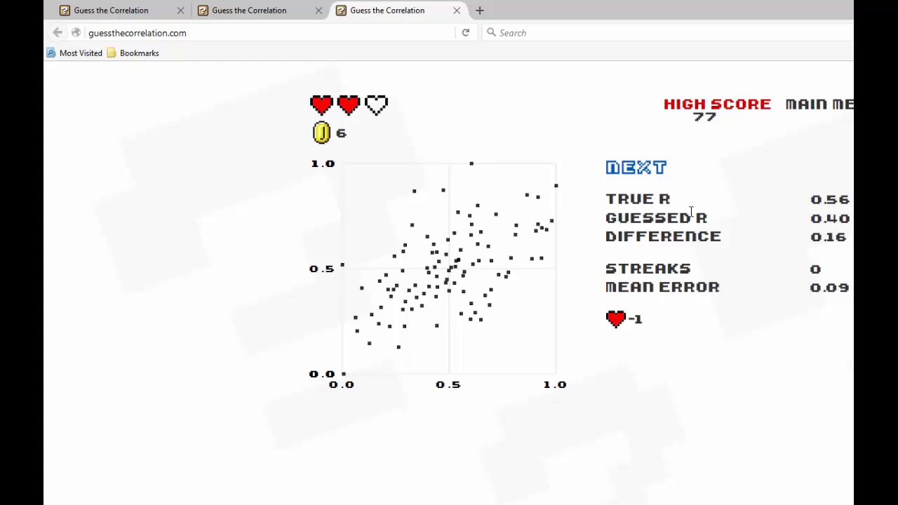
click(652, 172)
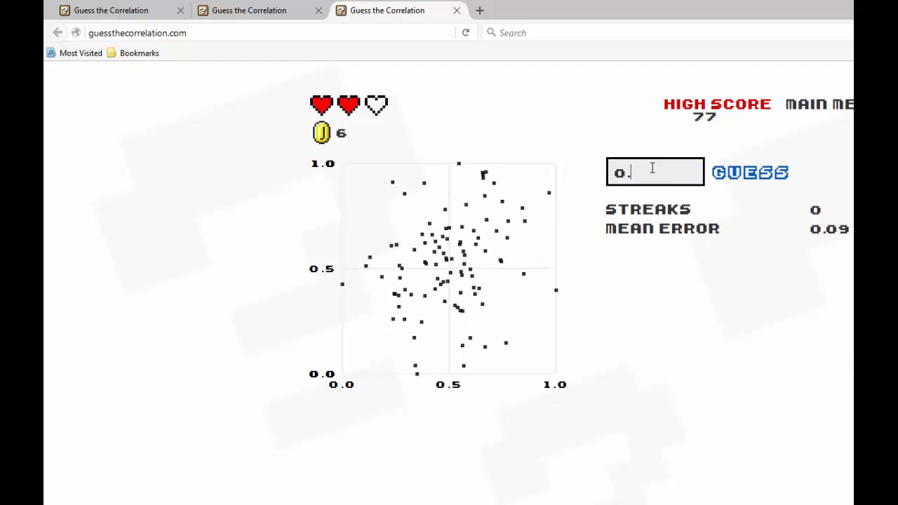
click(729, 178)
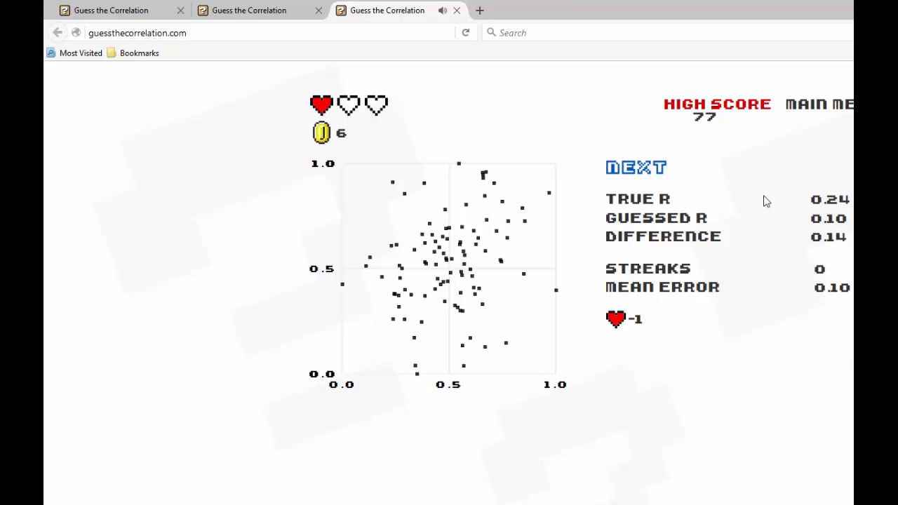
Step: Submit correlation guesses of 0.11 and 0.20 for the fifth and sixth scatter plots
click(643, 171)
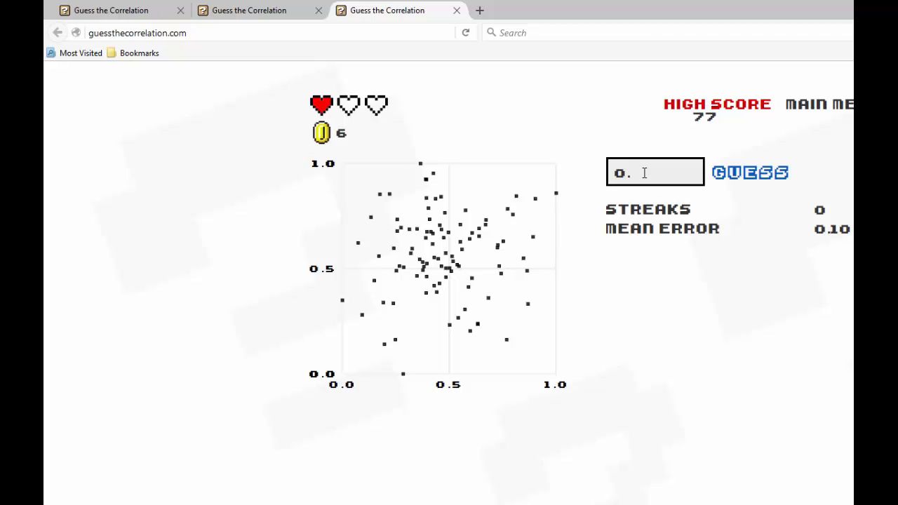
text(0)
key(BackSpace)
text(11)
key(Return)
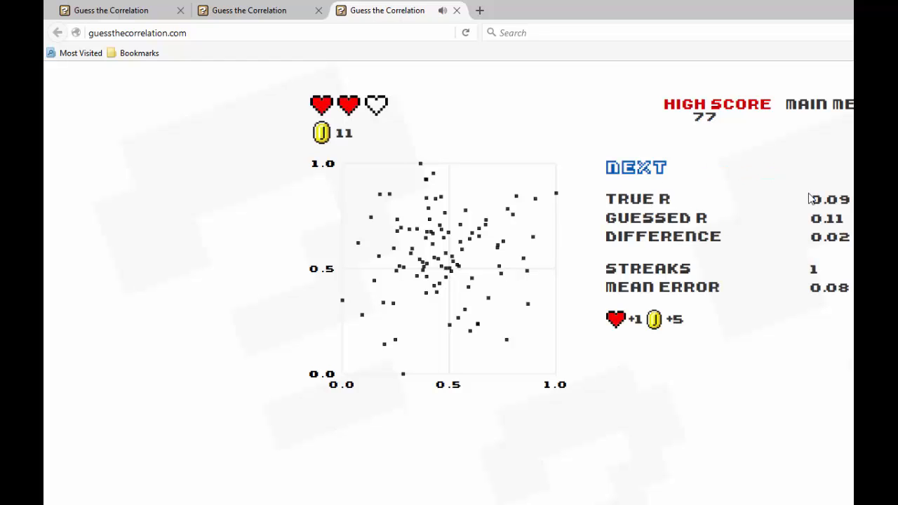
click(640, 174)
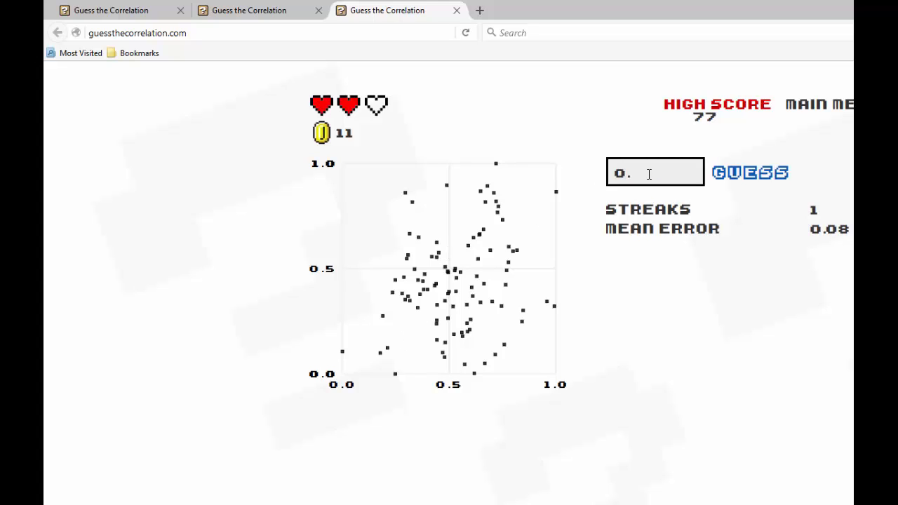
key(Return)
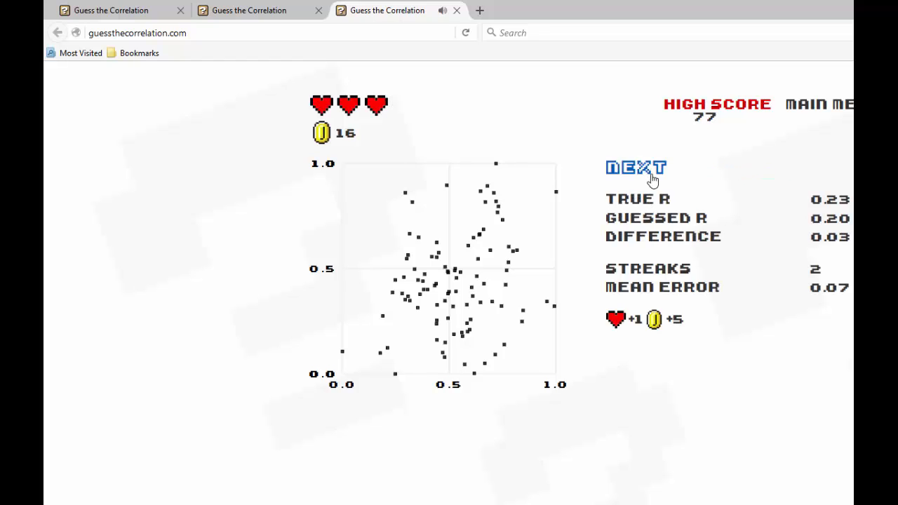
Step: Guess a correlation of 0.08 for the seventh scatter plot and switch back to the contents sheet in Excel
click(641, 171)
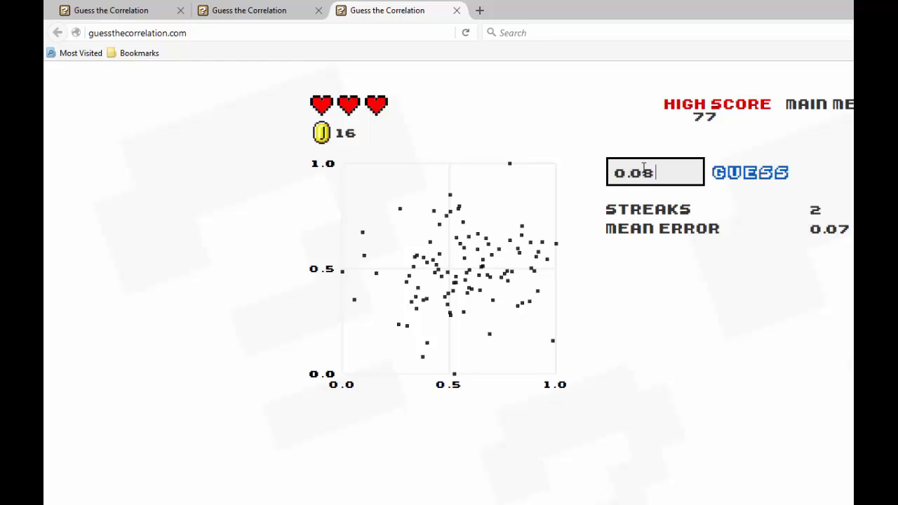
click(718, 181)
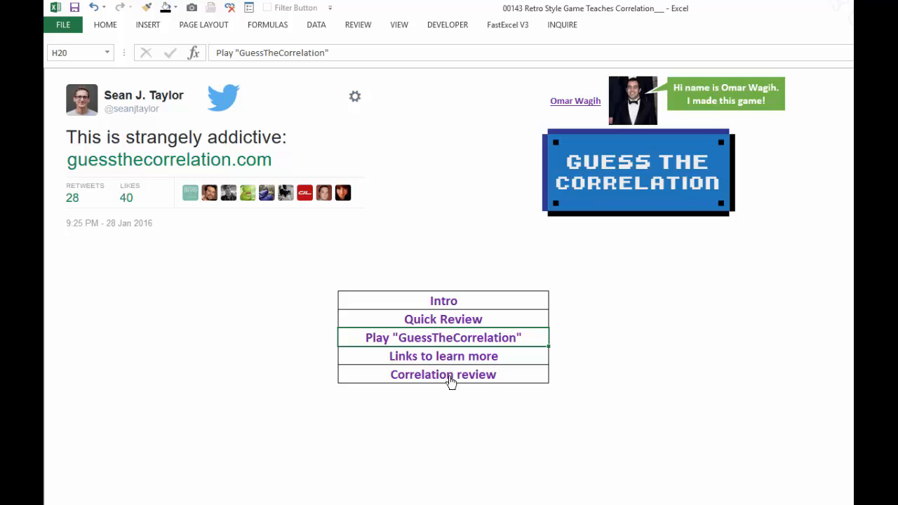
click(429, 464)
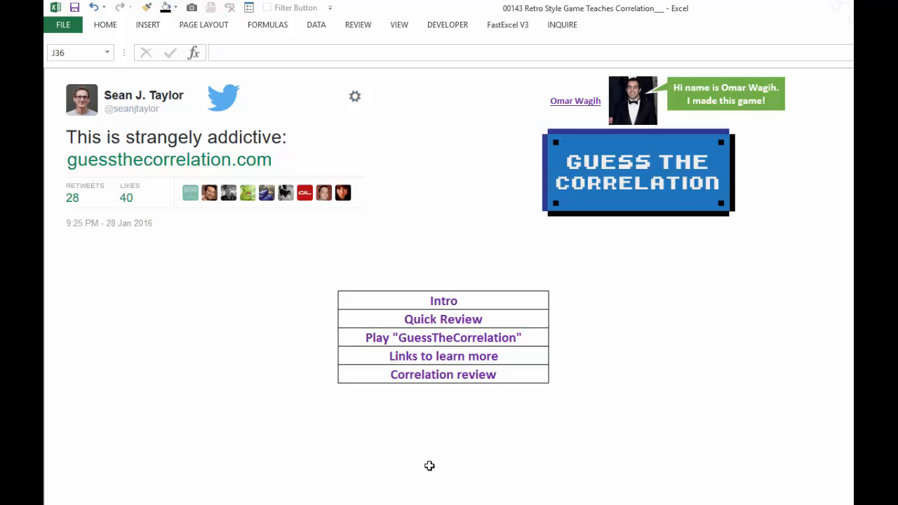
Step: Open the correlation review sheet from the contents list and inspect the CORREL formula in cell A1
click(417, 360)
click(437, 382)
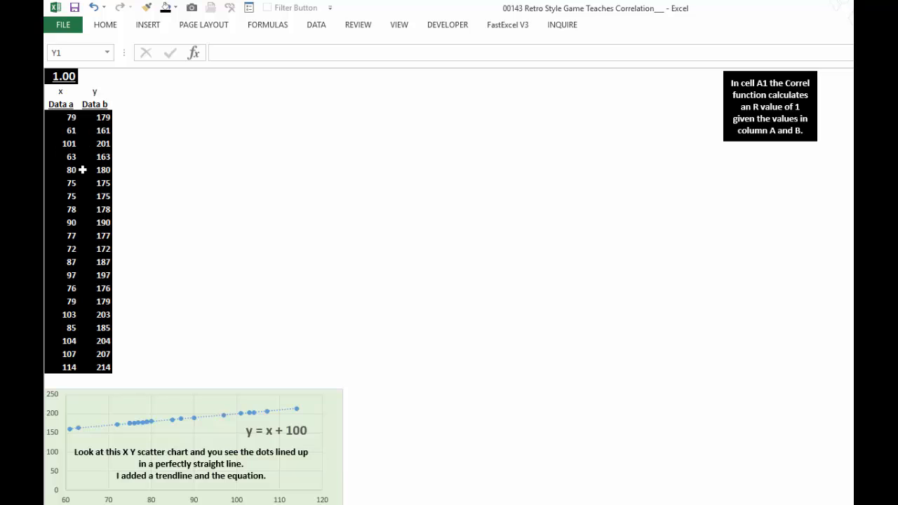
click(70, 77)
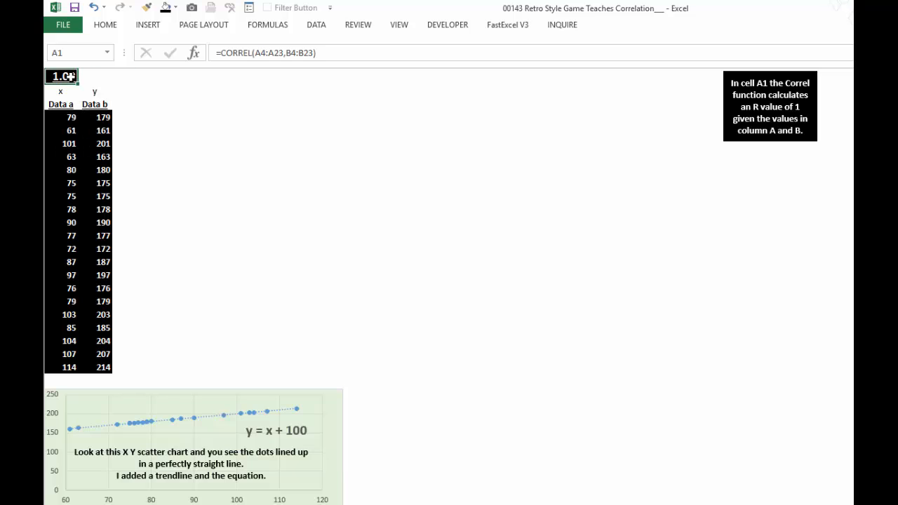
Step: Insert an XY scatter chart of the x and y data in A4:B23 and place it beside the data columns
click(69, 117)
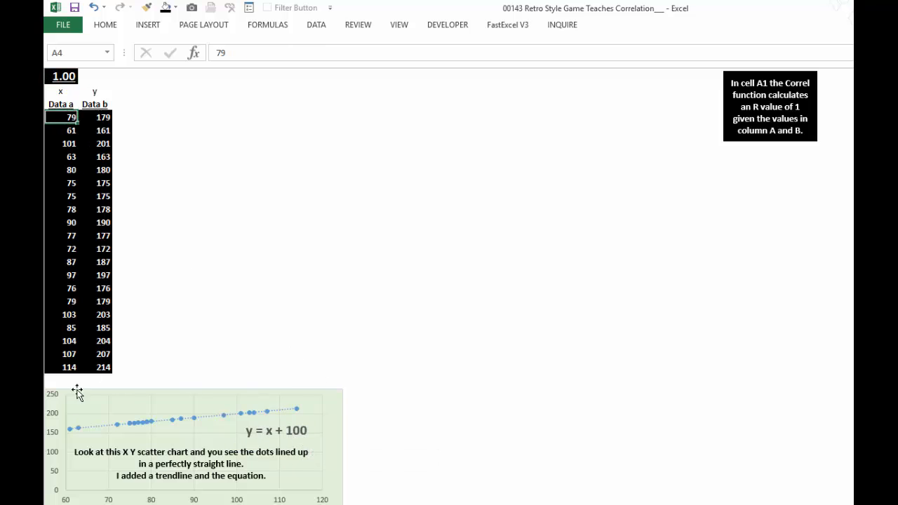
drag(79, 116, 103, 369)
click(146, 25)
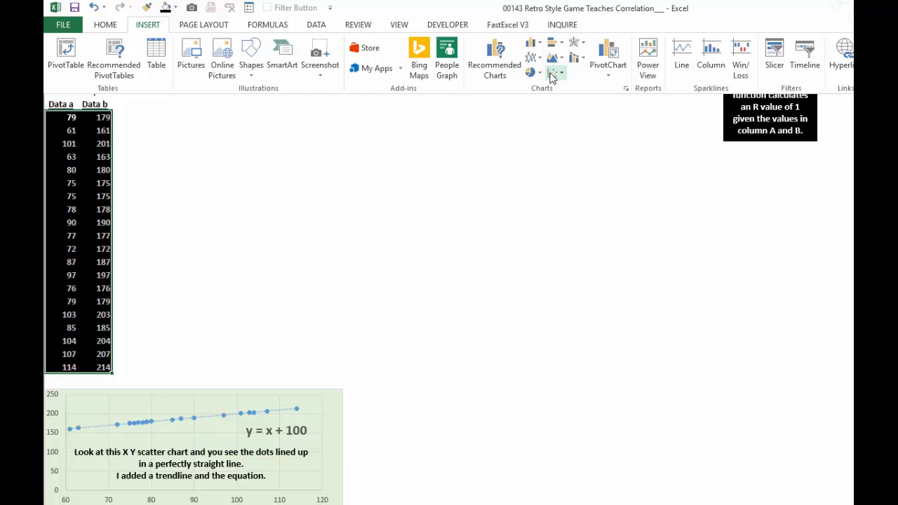
click(553, 72)
click(563, 107)
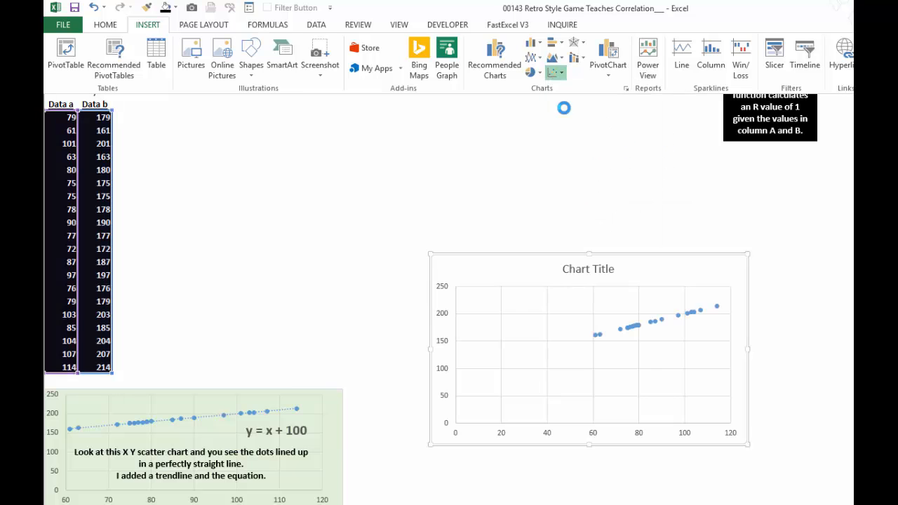
mouse_move(537, 254)
mouse_down()
mouse_move(435, 150)
mouse_move(326, 127)
mouse_up()
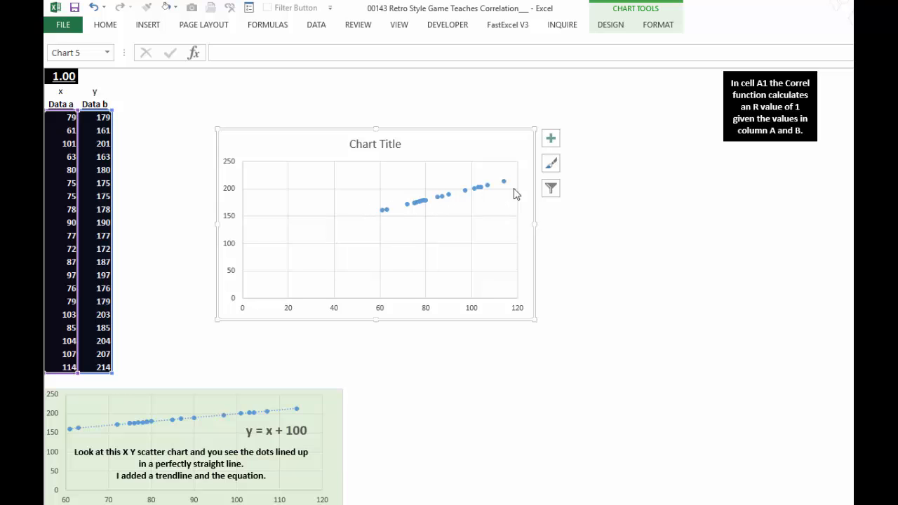
Step: Add a linear trendline with its equation displayed to the new scatter chart, and place the equation below the data points
right_click(426, 202)
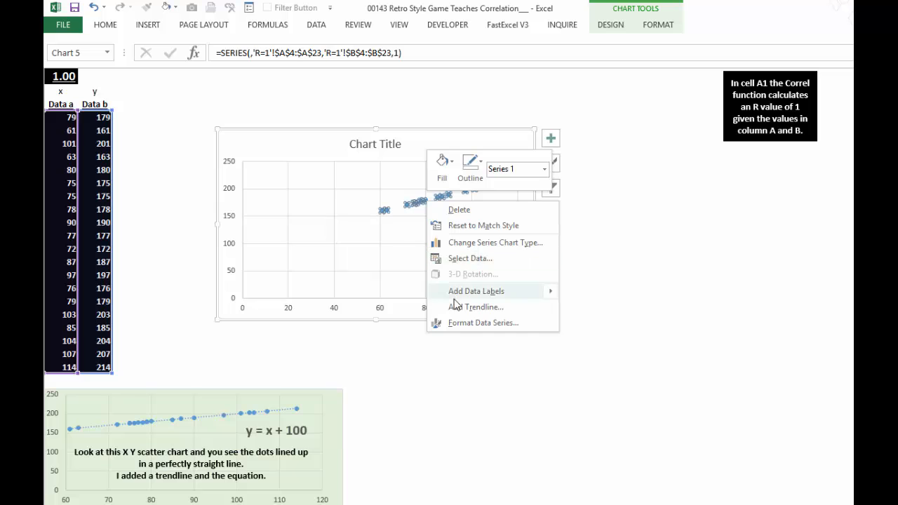
key(Escape)
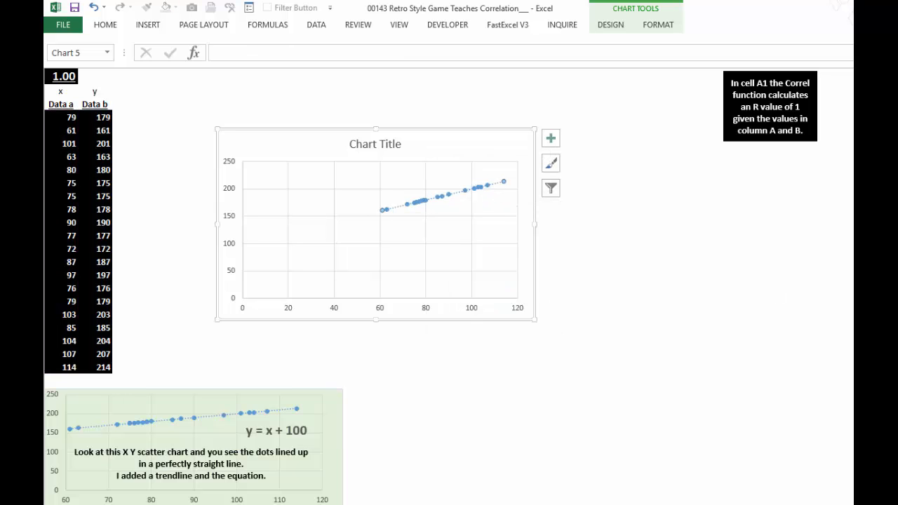
drag(549, 113, 639, 80)
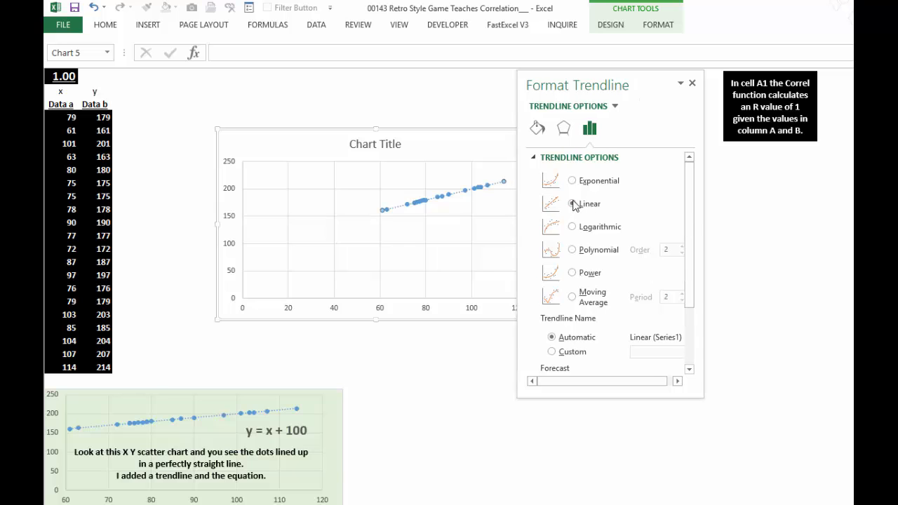
drag(691, 215, 692, 302)
click(545, 348)
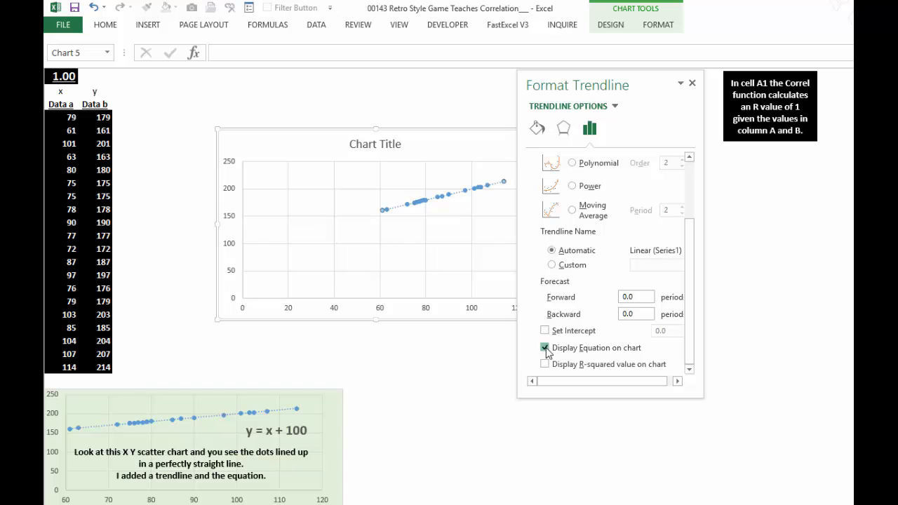
click(692, 83)
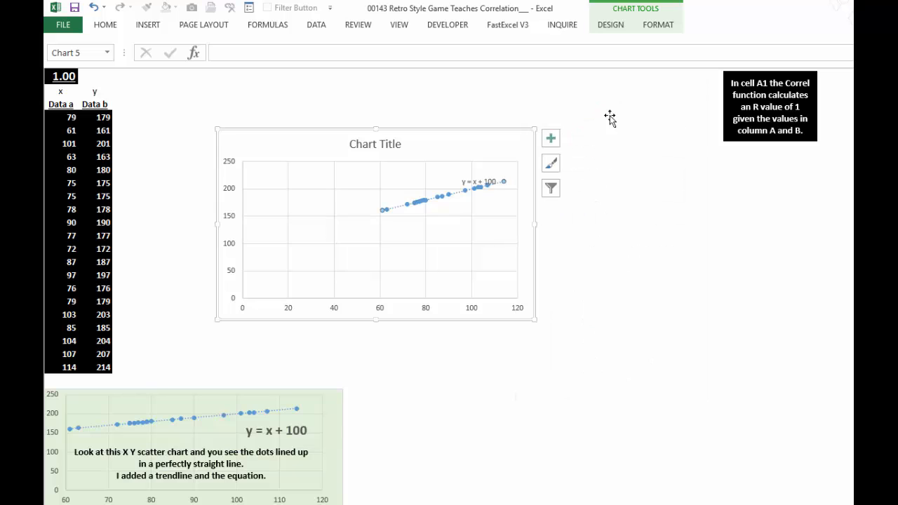
click(483, 181)
drag(482, 174, 443, 243)
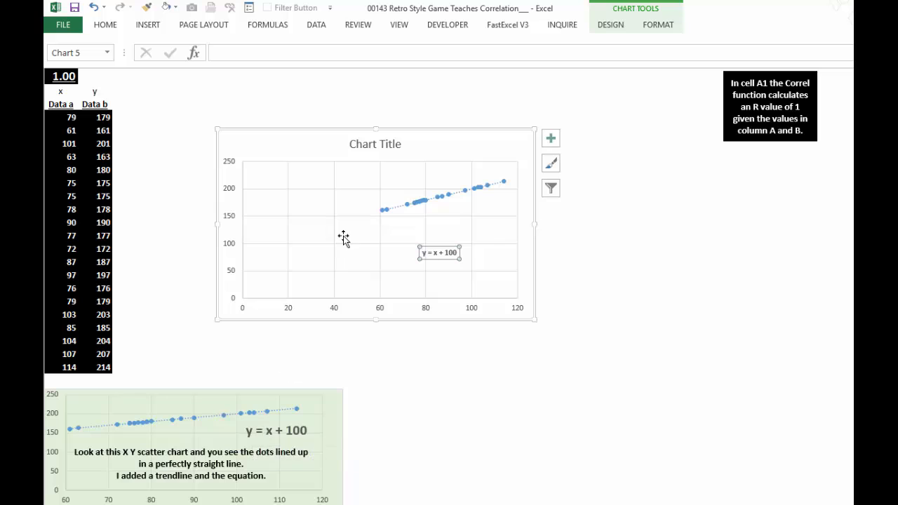
Step: Compare the paired x and y values row by row from row 4 down to row 9
click(68, 121)
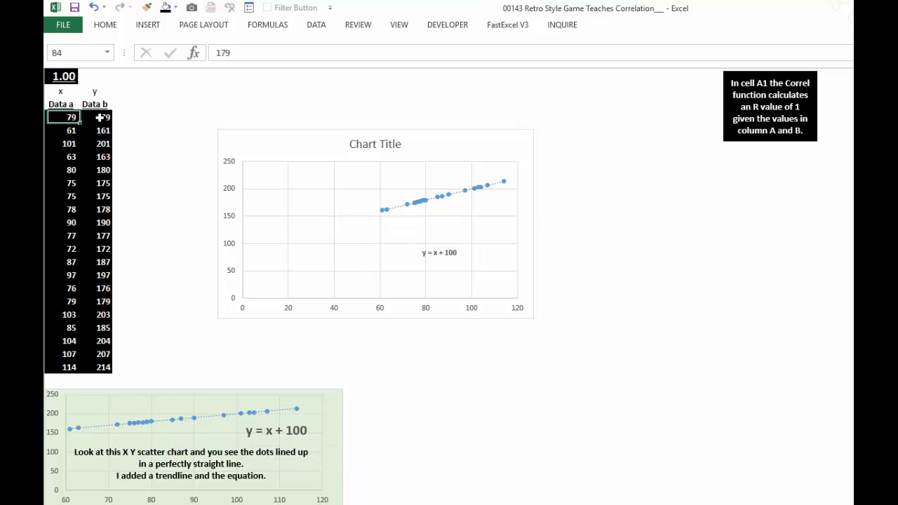
click(95, 117)
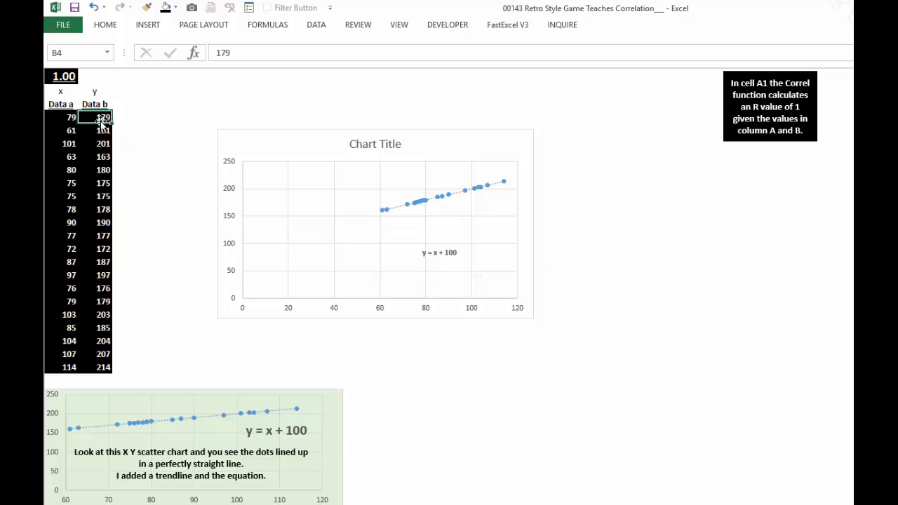
key(Down)
key(Down)
key(Down)
key(Down)
key(Down)
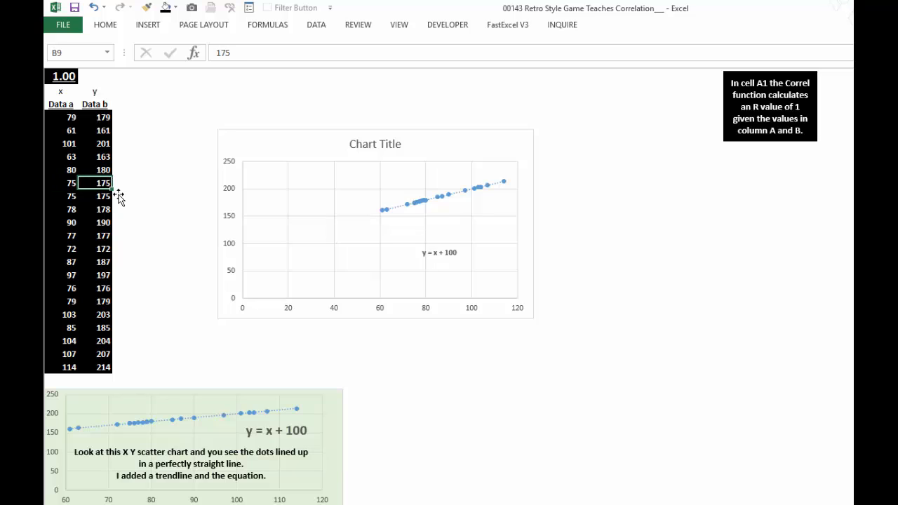
Step: Delete the new scatter chart and the blank cover shape hiding the five calculation steps
click(263, 133)
key(Delete)
click(520, 168)
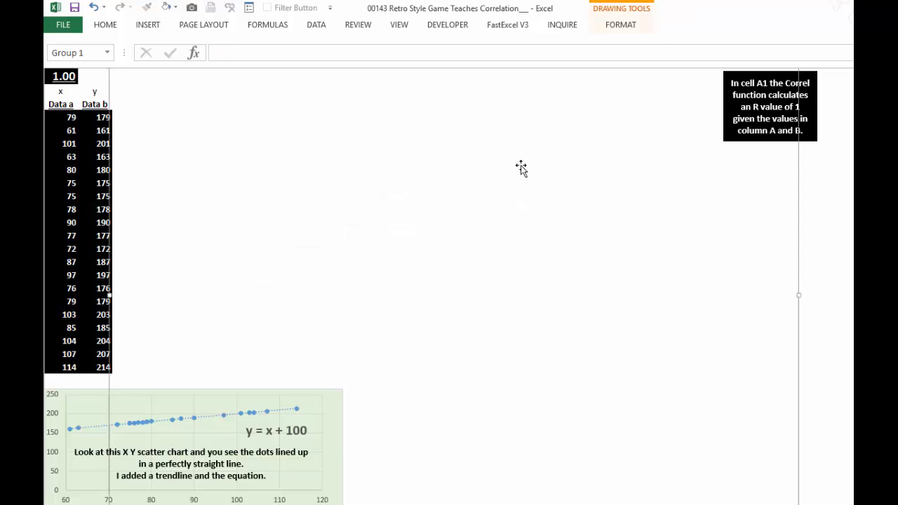
click(64, 77)
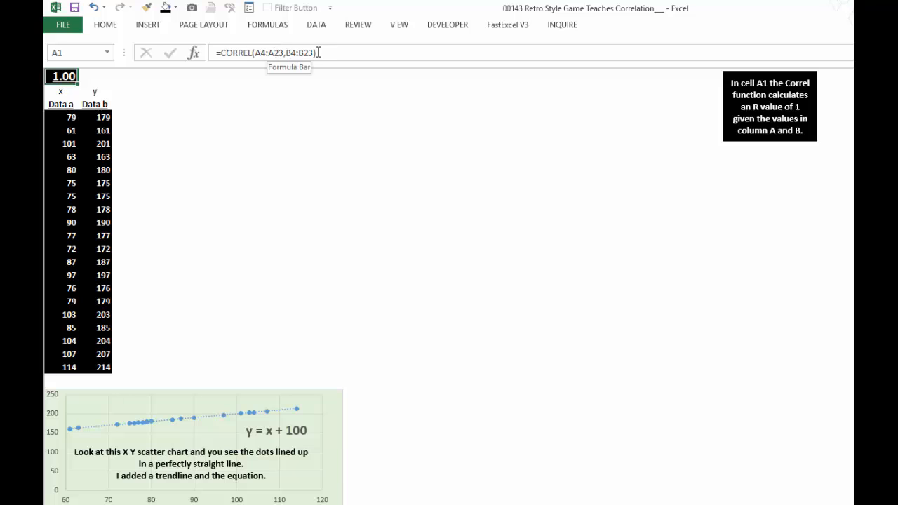
click(362, 208)
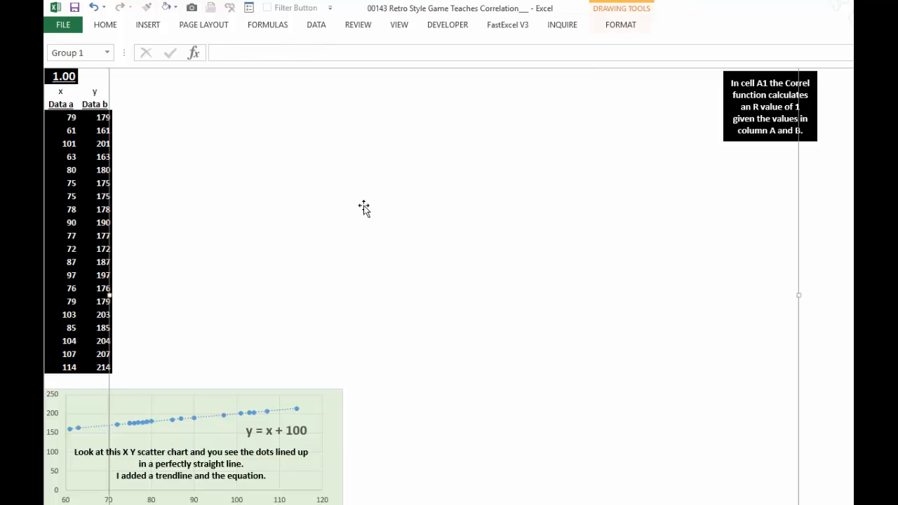
key(Delete)
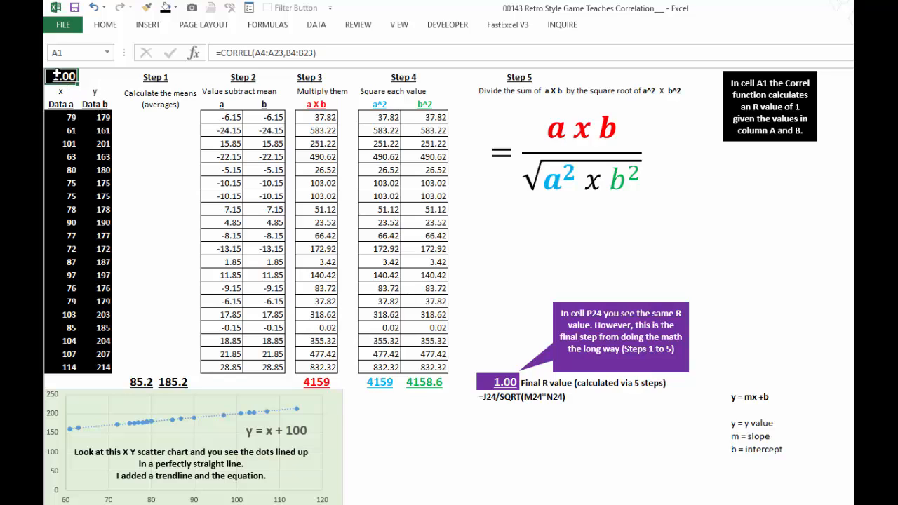
Step: Examine the cell references in the long-method R formula in P24, and compare it with cell A1
click(499, 379)
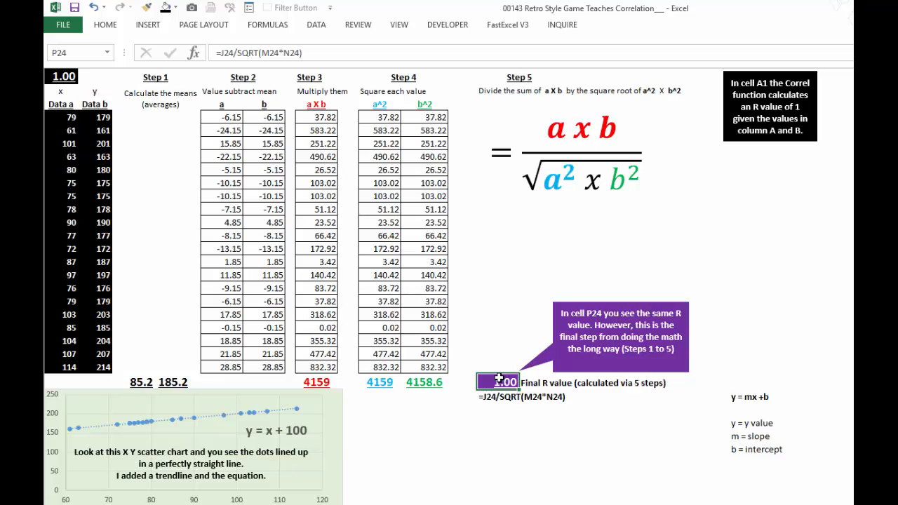
click(265, 54)
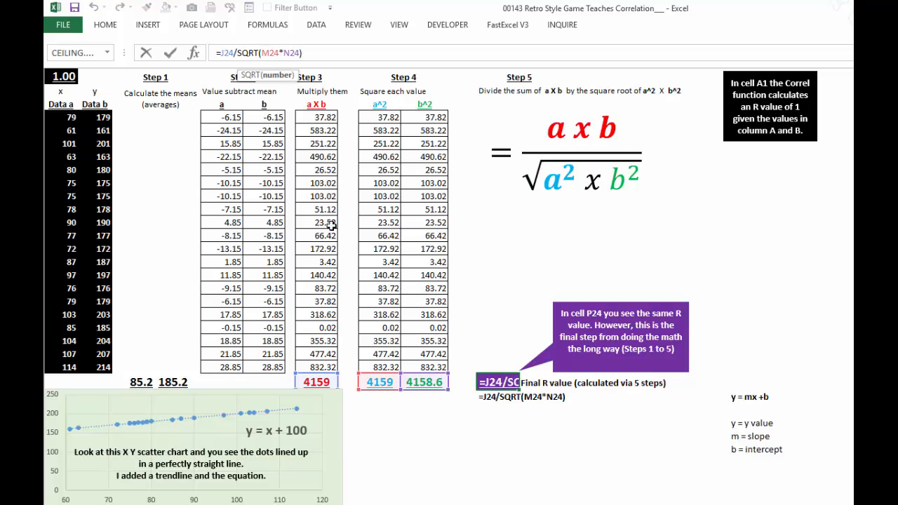
key(Escape)
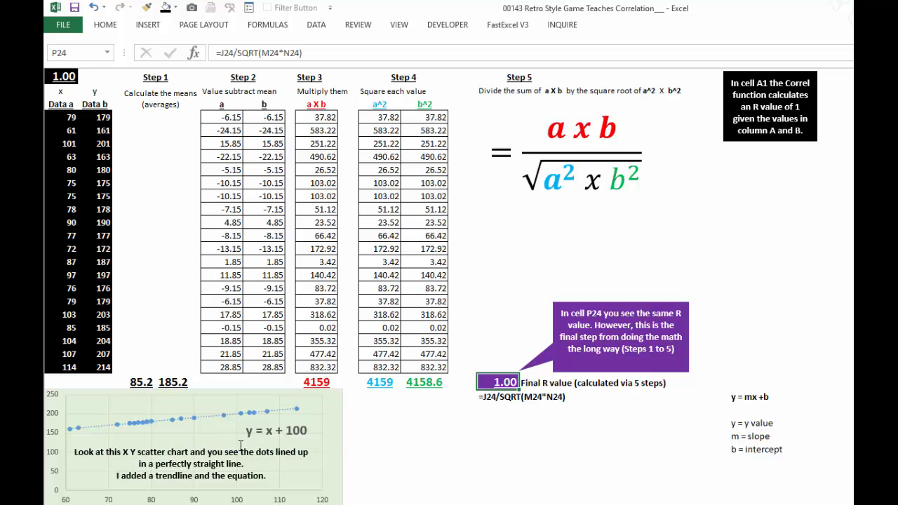
click(64, 78)
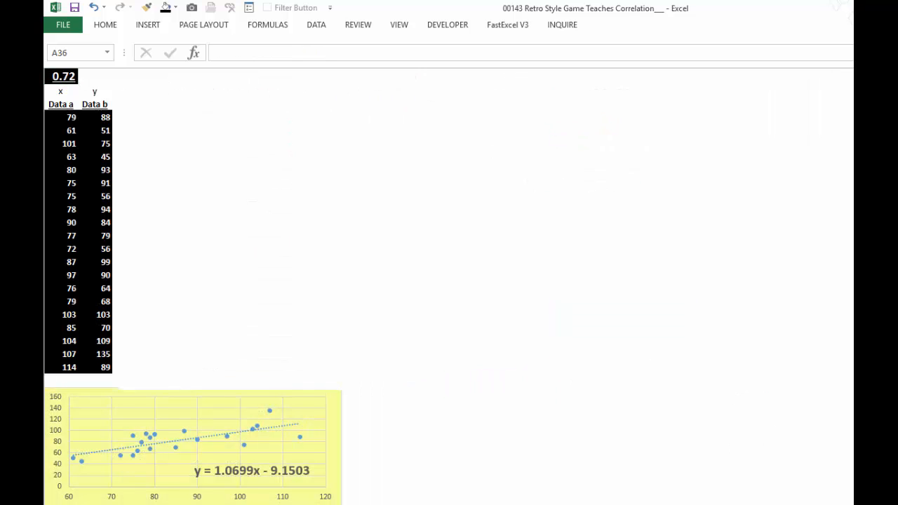
Step: Check the ranges used by the CORREL formula in A1 on the 0.72 sheet and delete its blank cover shape
click(62, 76)
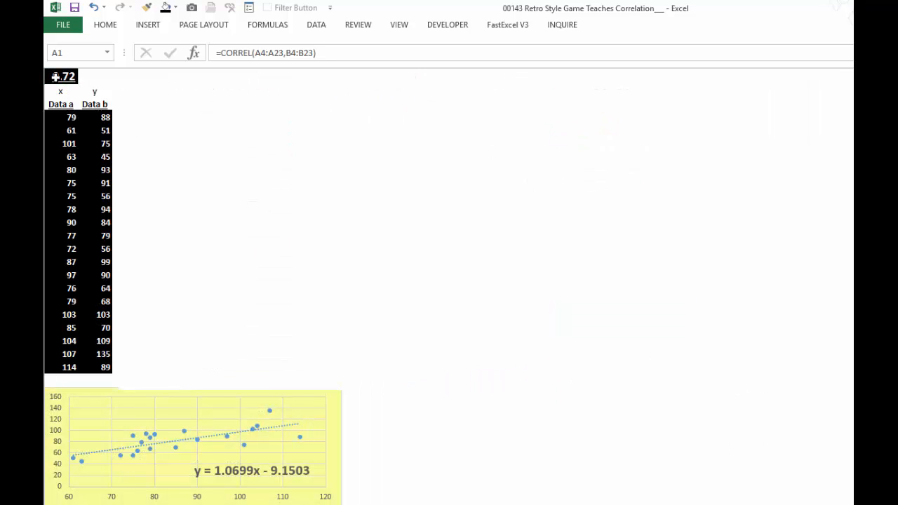
click(266, 55)
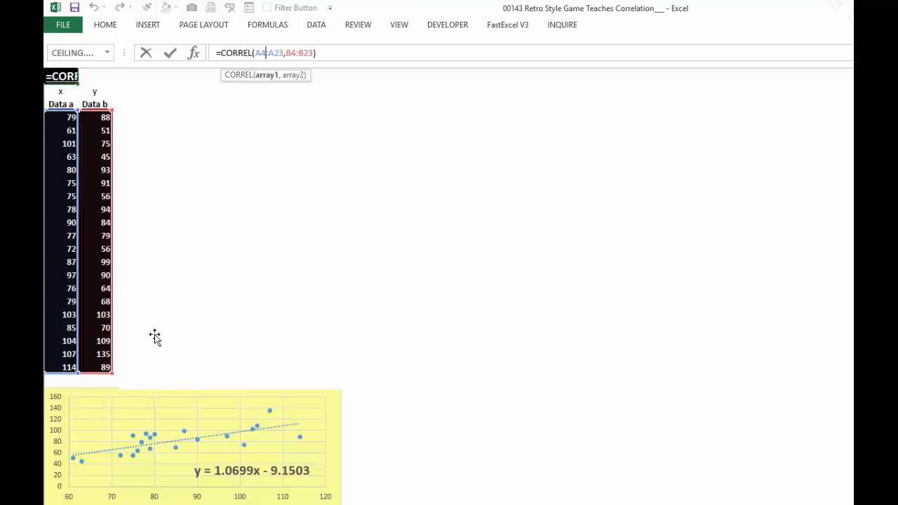
key(Escape)
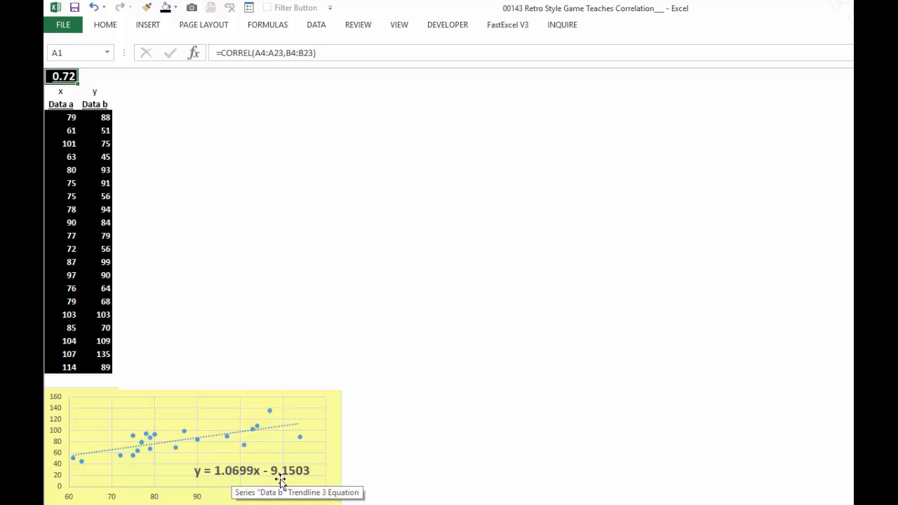
click(378, 214)
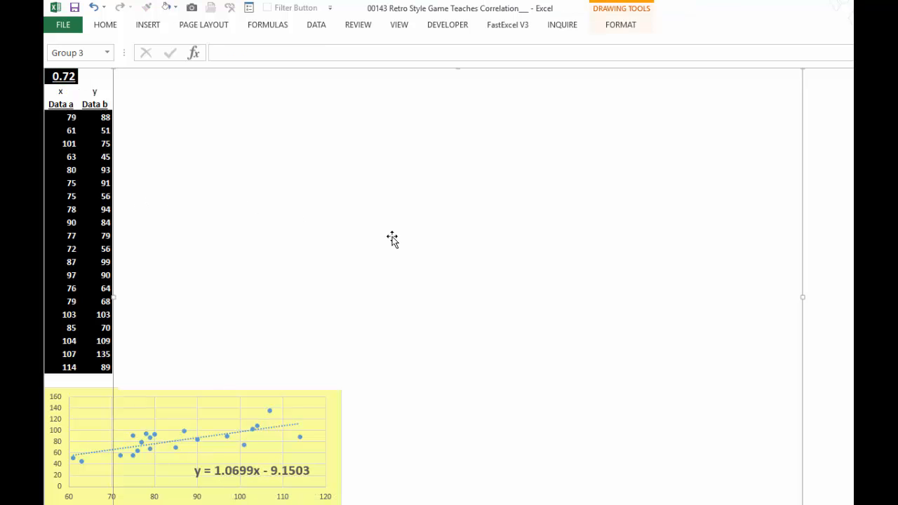
key(Delete)
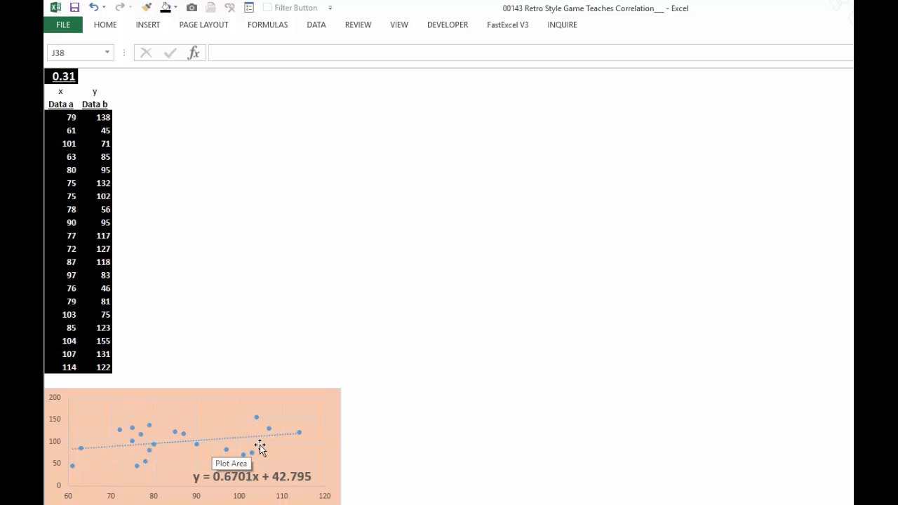
Step: Check the CORREL formula in A1 on the 0.31 sheet and delete the blank cover shape over its calculations
click(71, 76)
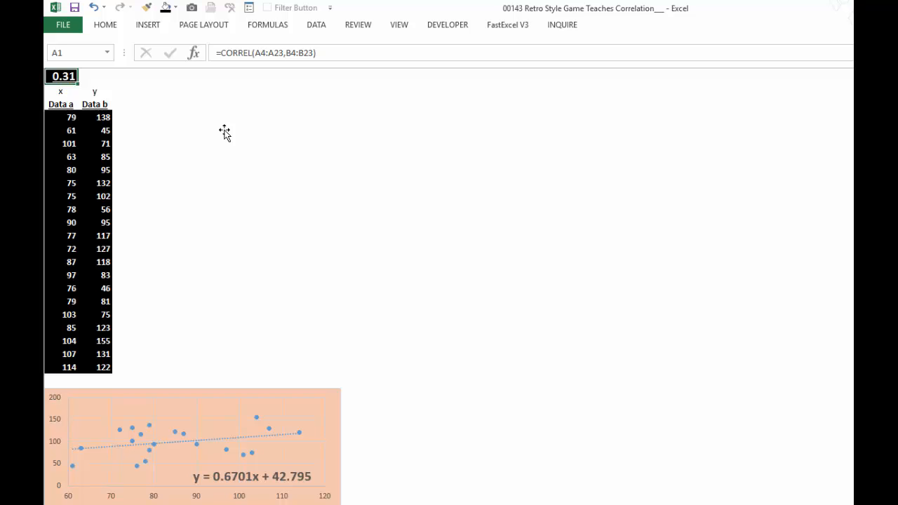
click(316, 174)
key(Delete)
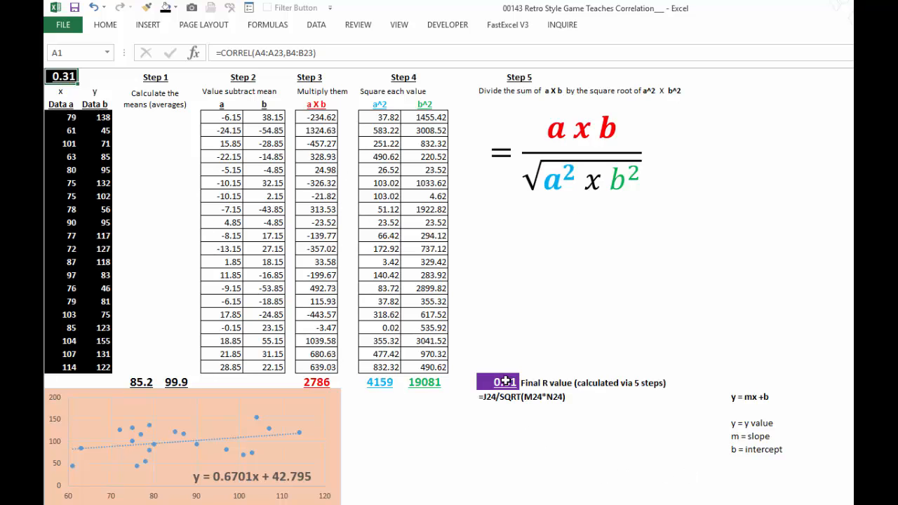
Step: Examine the y = mx + b note in V25 and compare the R formulas in P24 and A1
click(732, 396)
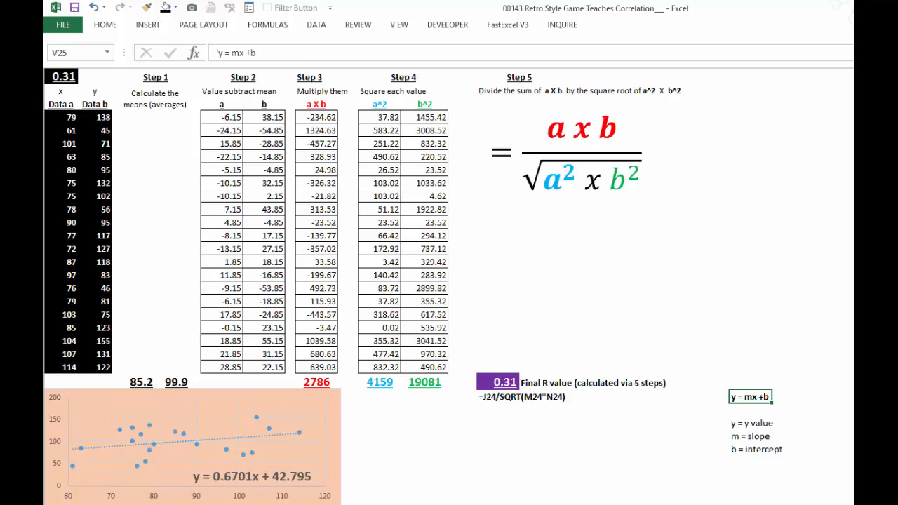
key(ctrl+Page_Down)
click(484, 382)
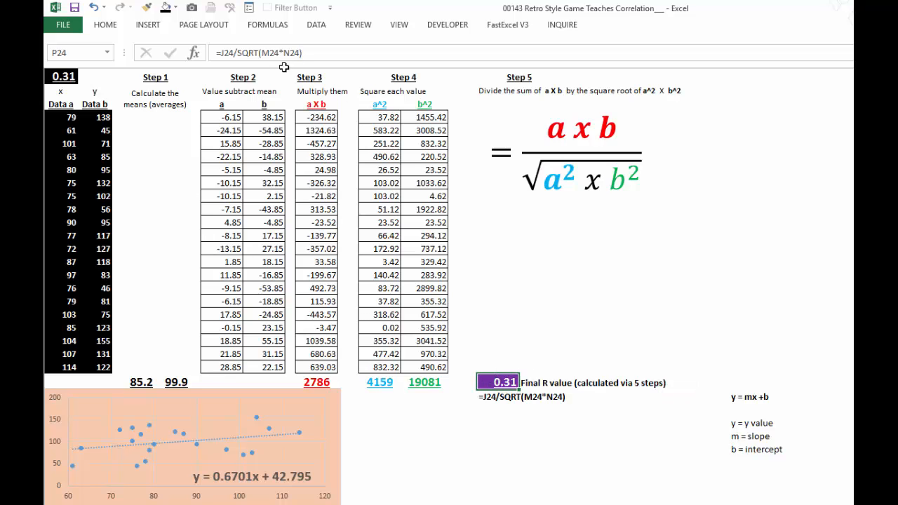
click(70, 77)
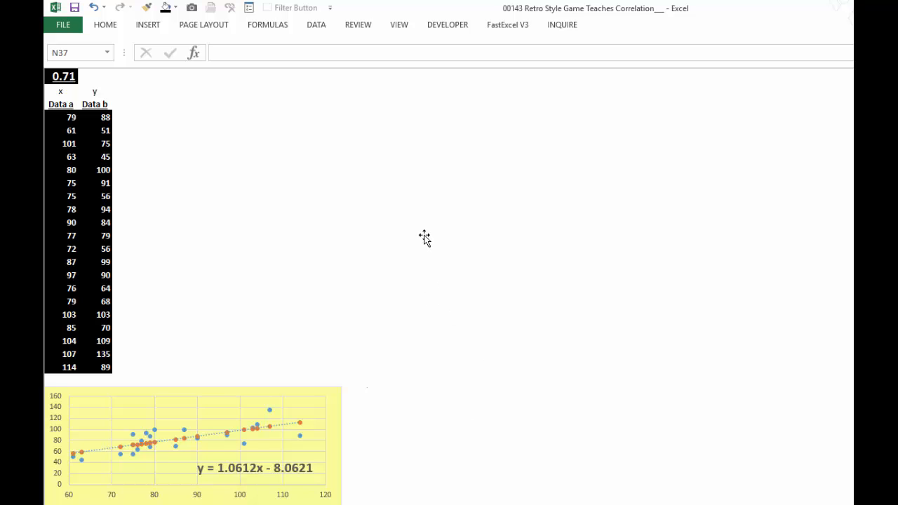
Step: Delete the blank cover shape on the 0.71 sheet and inspect the SLOPE formula in T31
click(424, 238)
key(Delete)
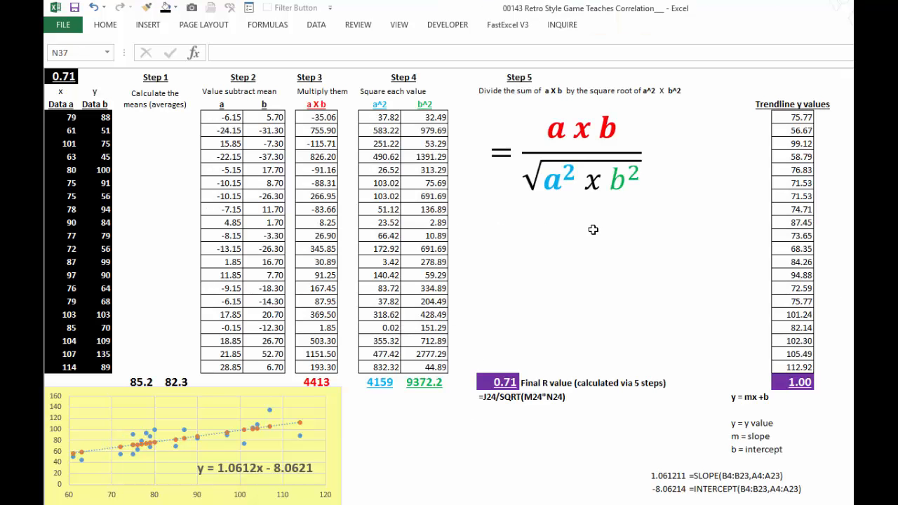
click(670, 477)
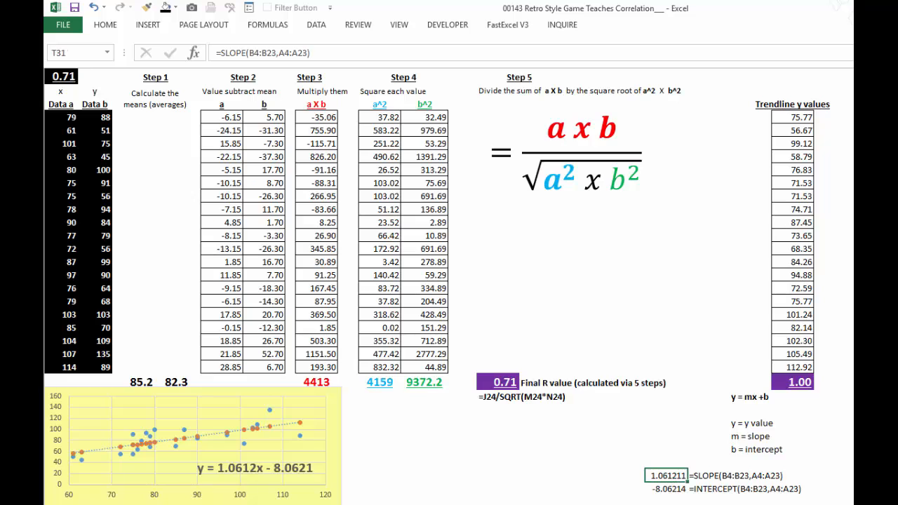
Step: Check the INTERCEPT formula in T32, the y = mx + b and slope notes, and the first x value in A4
click(668, 489)
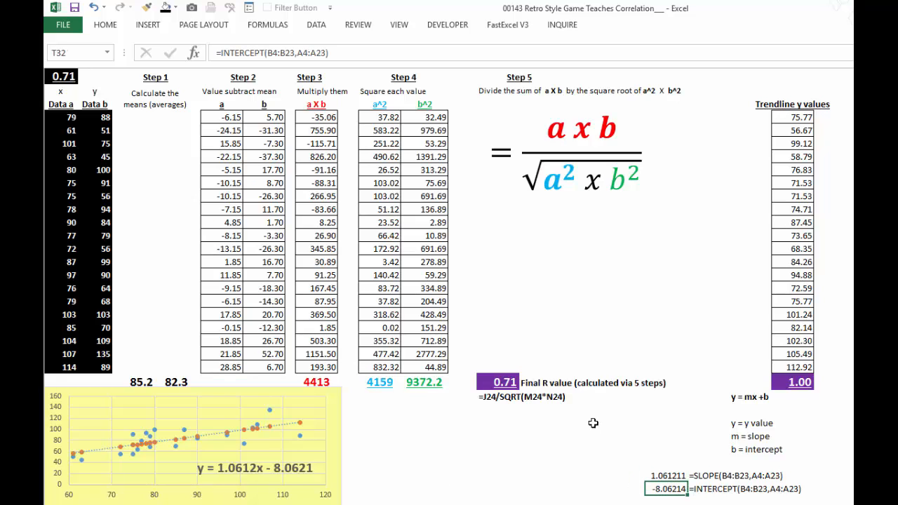
click(743, 401)
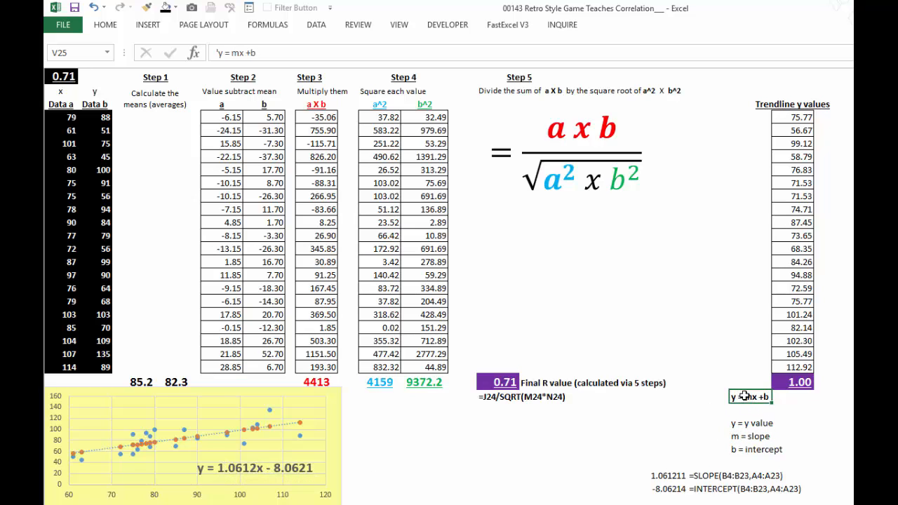
click(733, 437)
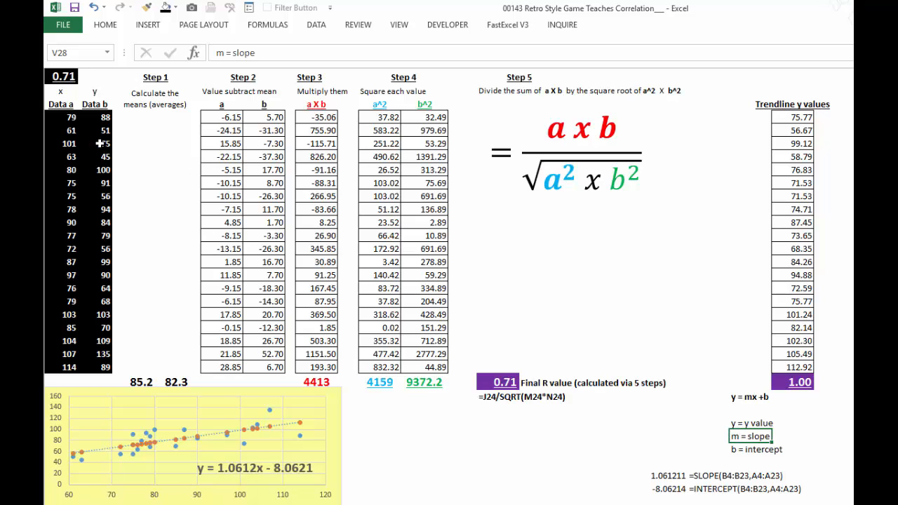
click(68, 117)
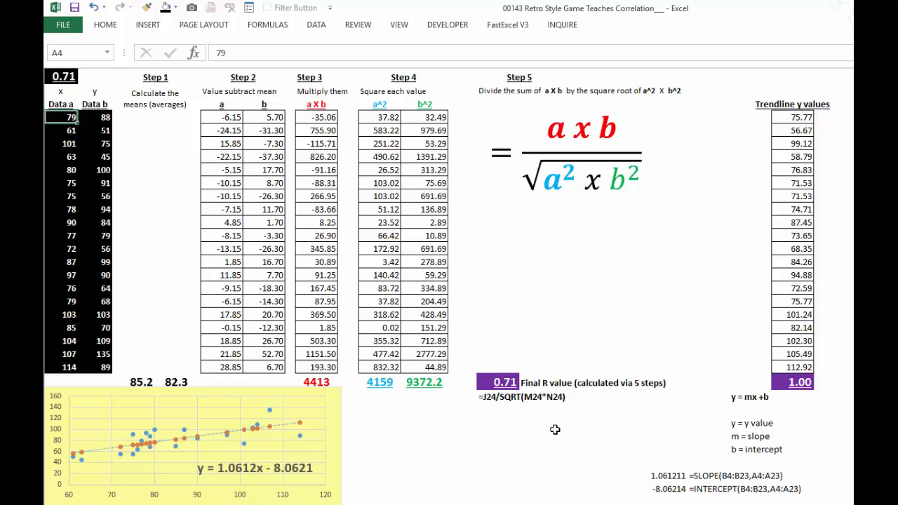
Step: Set the minimum bound of the scatter chart's horizontal axis to 0
double_click(69, 498)
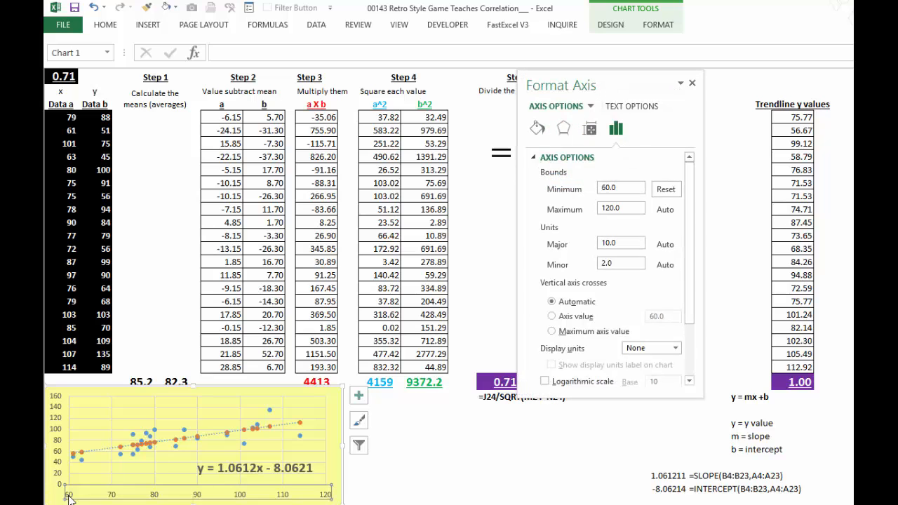
right_click(69, 497)
click(601, 188)
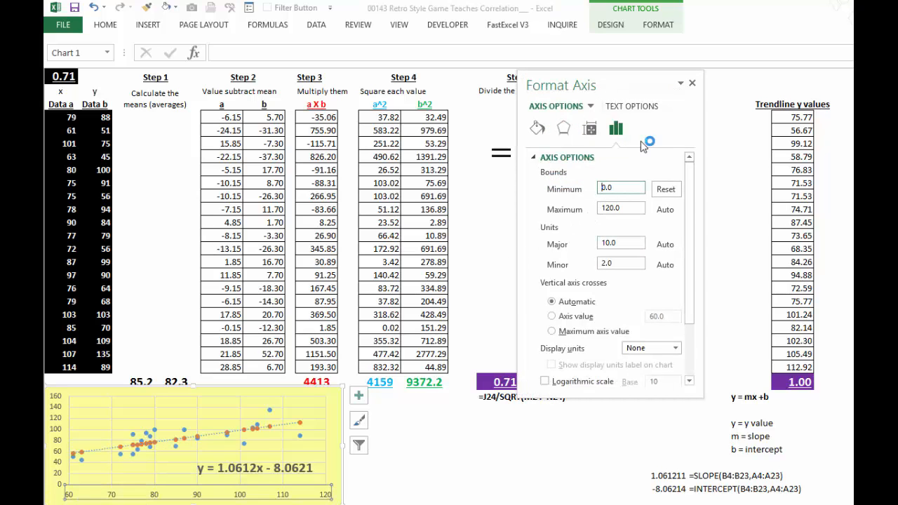
key(Return)
click(691, 84)
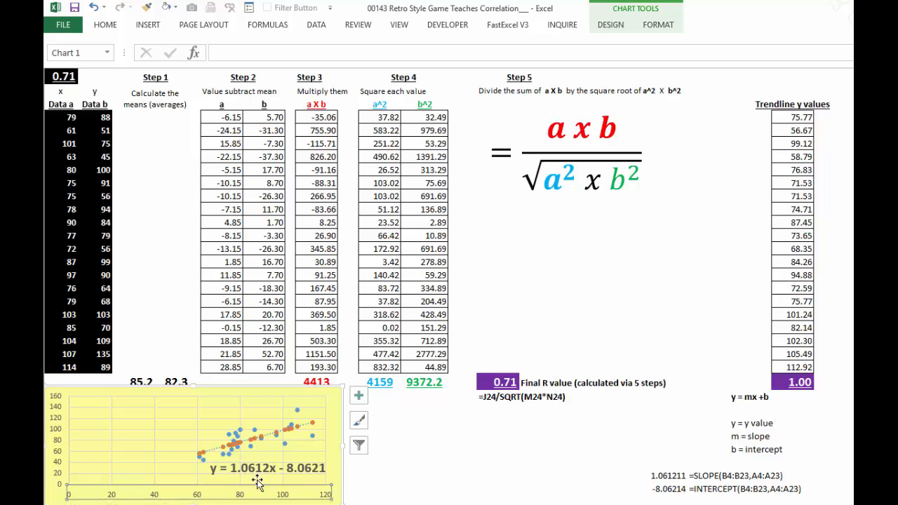
Step: Examine the chart trendline's backward forecast options and compare where the line crosses the vertical axis with the INTERCEPT formula in T32
click(70, 483)
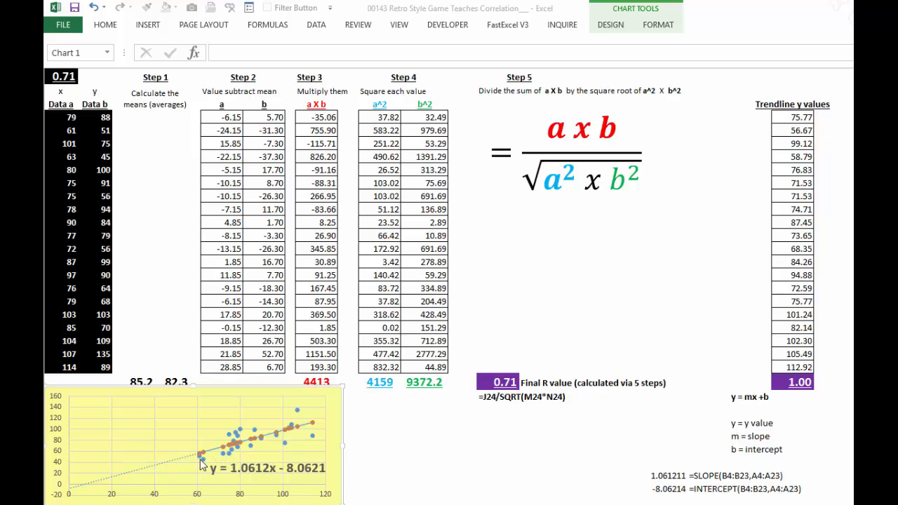
double_click(222, 456)
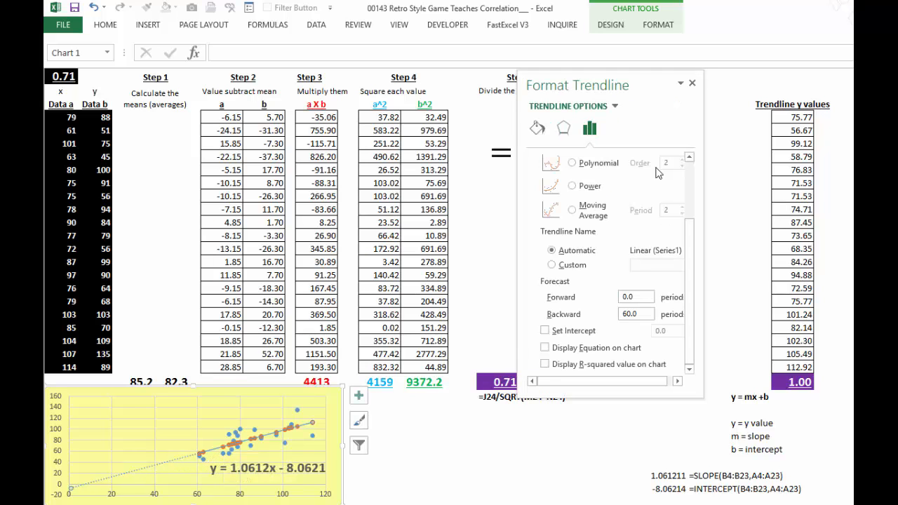
drag(650, 86, 535, 84)
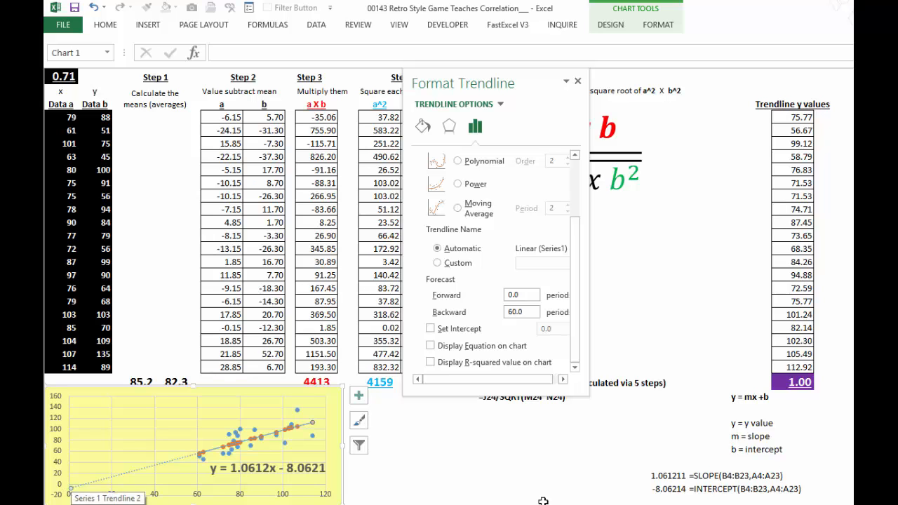
click(678, 490)
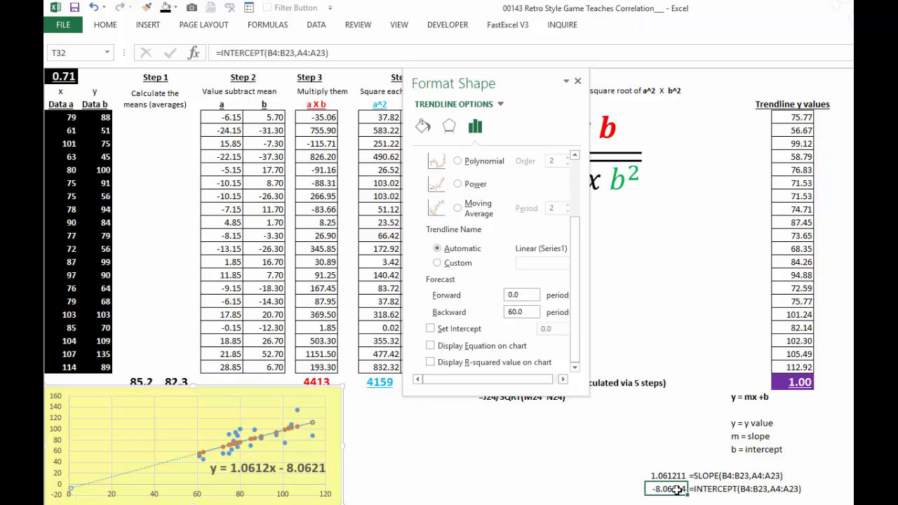
click(577, 81)
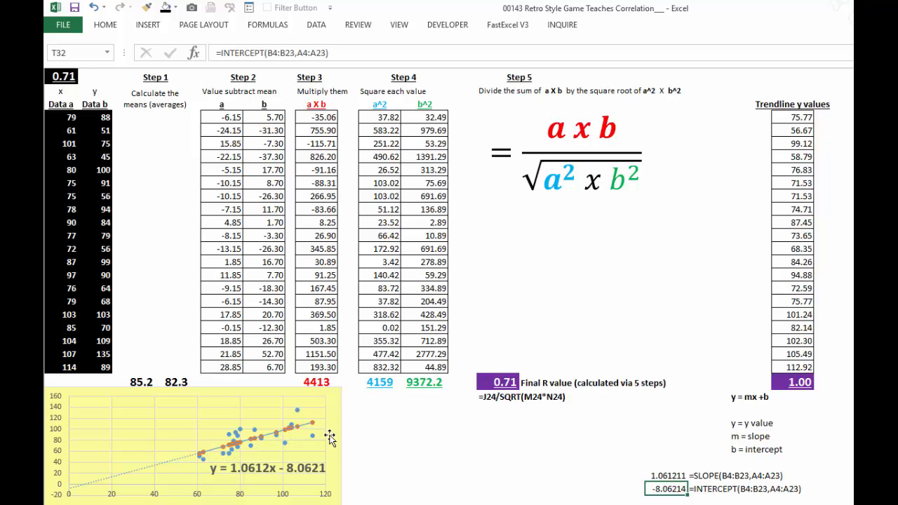
Step: Inspect the trendline formula in W4 alongside the y = mx + b note and the ranges used by INTERCEPT in T32 and SLOPE in T31
click(792, 120)
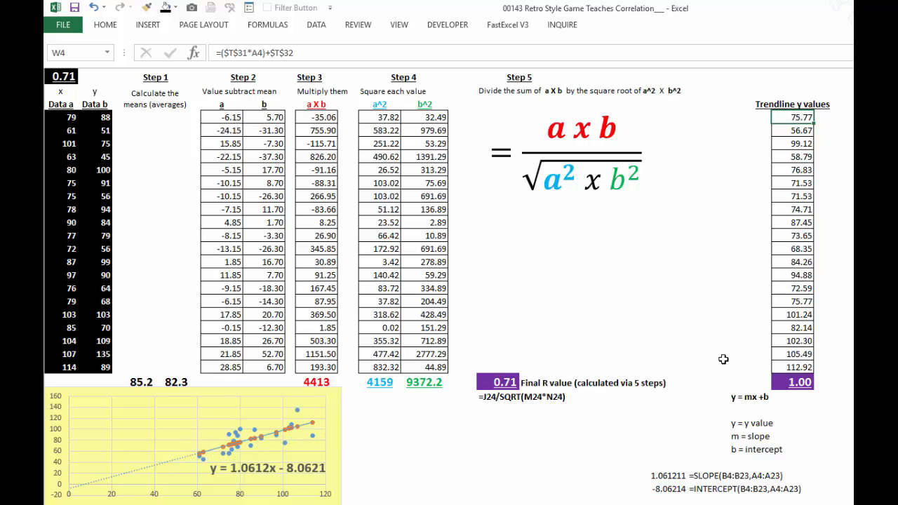
click(734, 399)
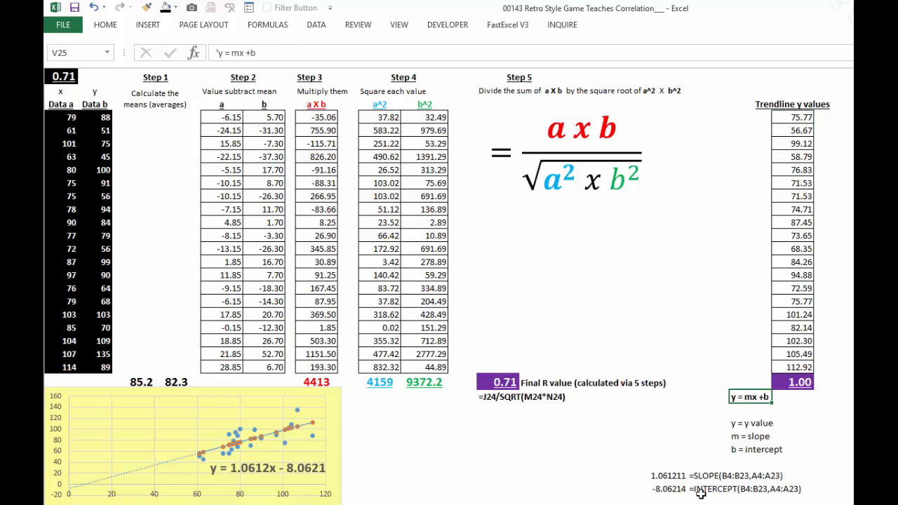
click(679, 477)
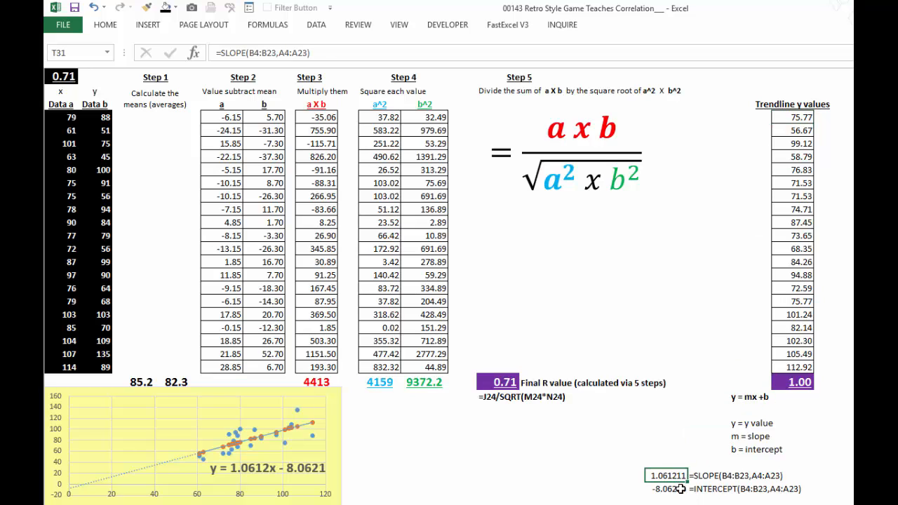
click(678, 488)
click(268, 54)
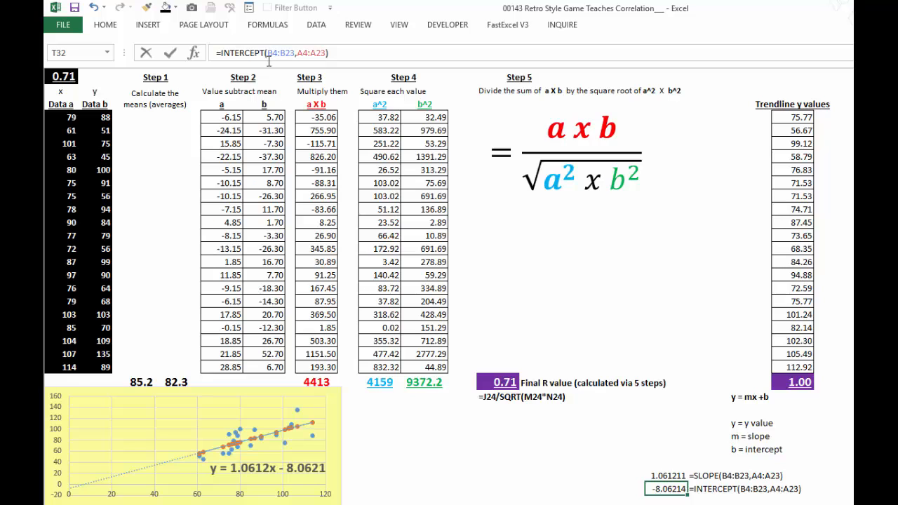
key(Escape)
click(666, 475)
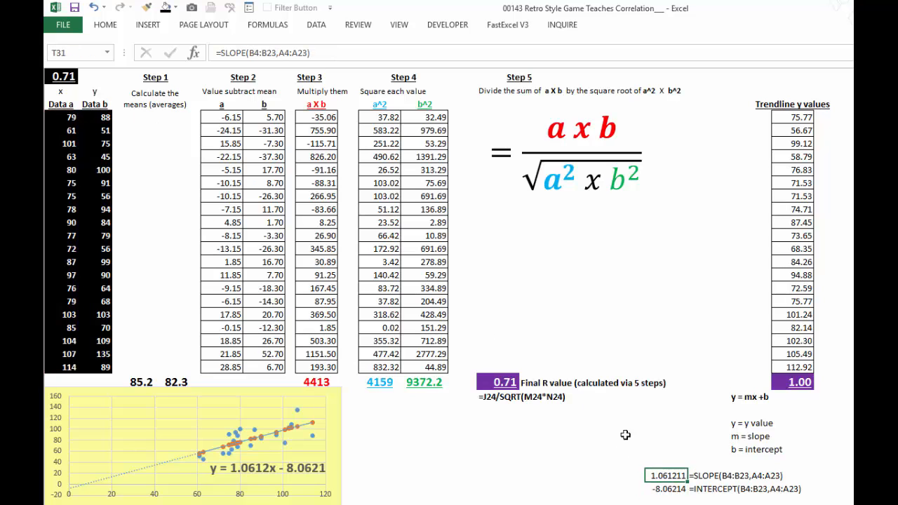
click(241, 53)
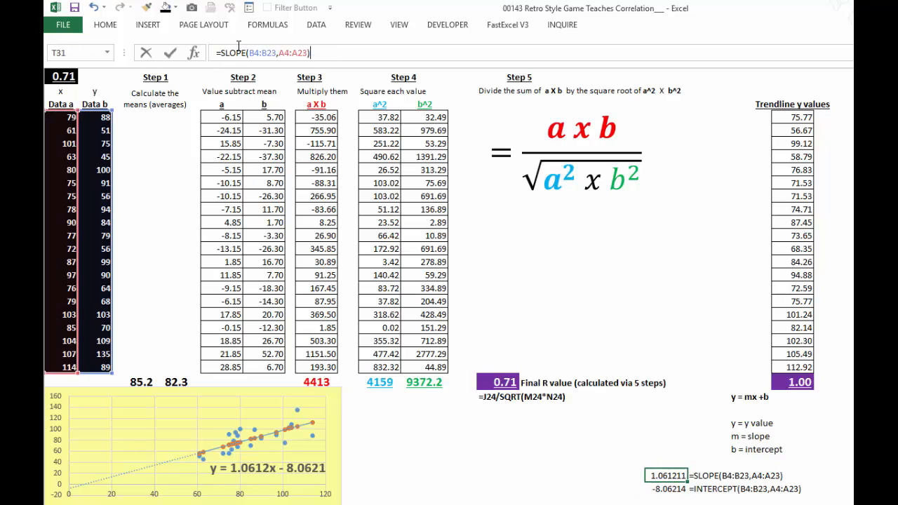
key(Escape)
Step: Evaluate the $T$31, A4 and $T$32 references one by one inside the W4 formula, leaving the cell without saving the edit
click(787, 117)
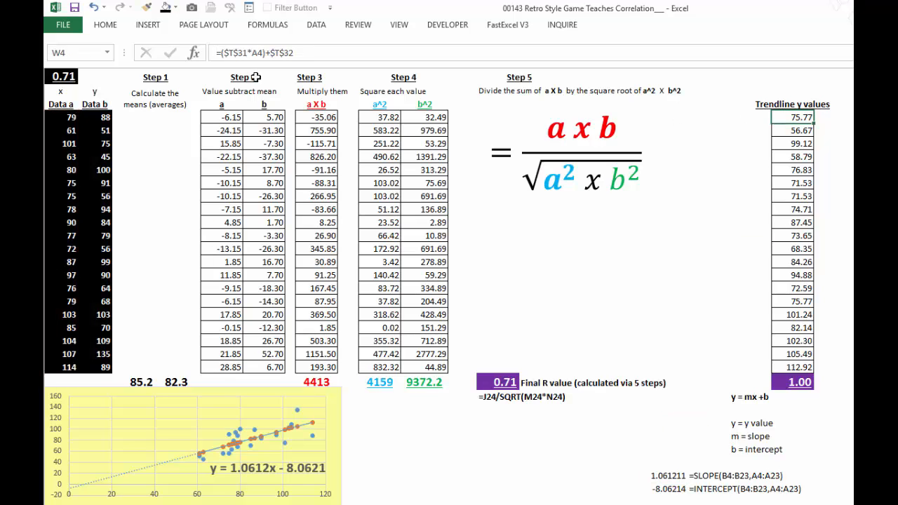
click(249, 52)
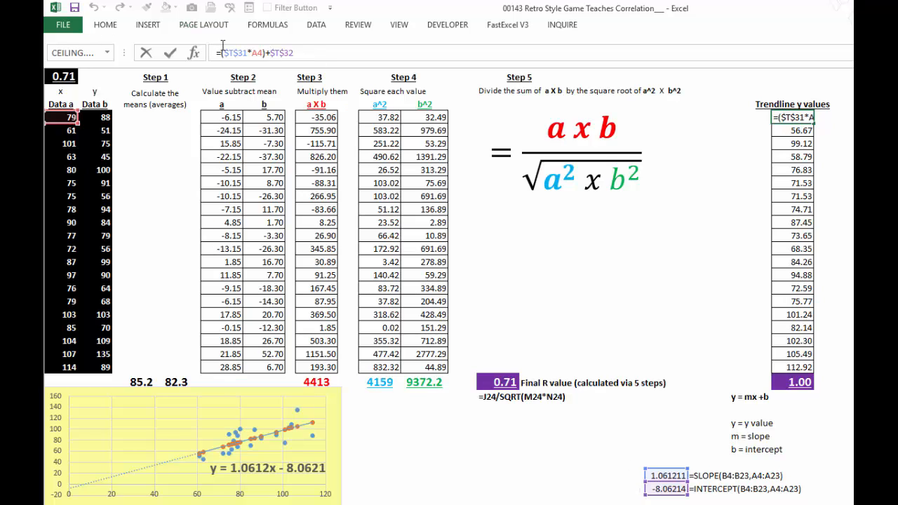
drag(223, 53, 247, 53)
key(F9)
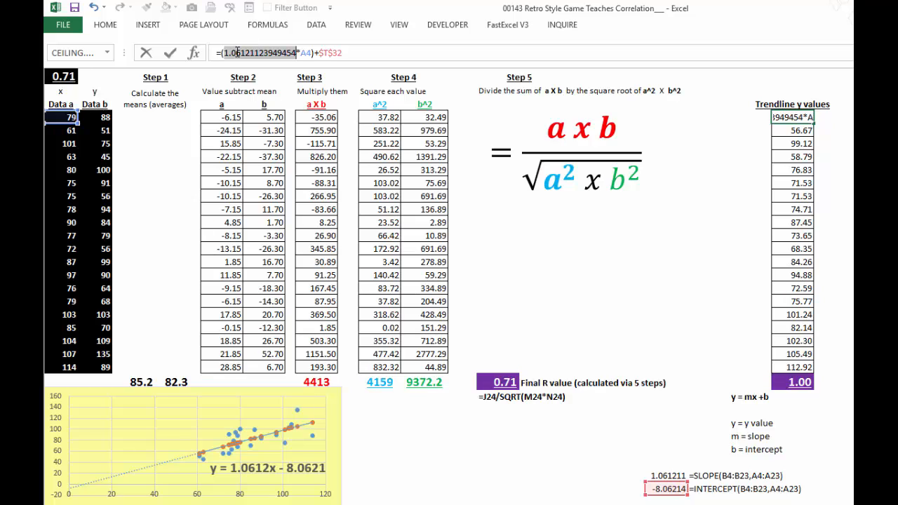
click(299, 52)
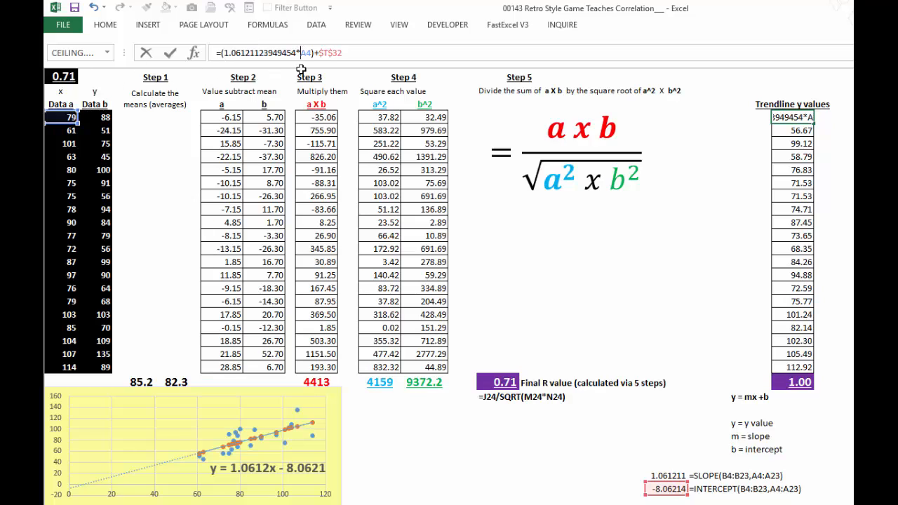
key(shift+Right)
key(shift+Right)
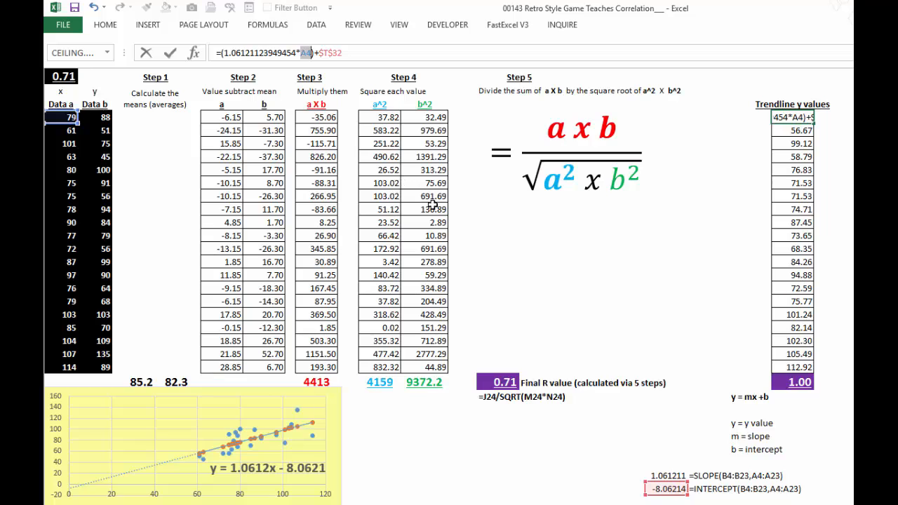
key(F9)
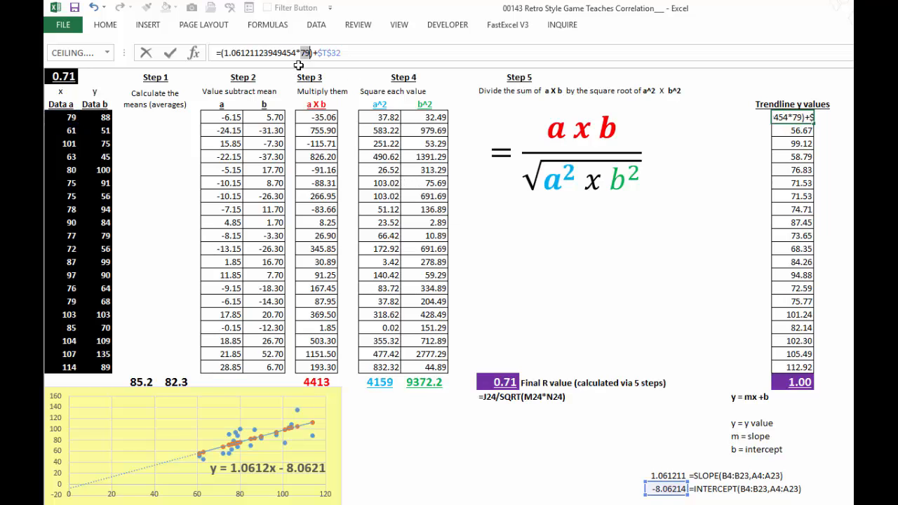
drag(318, 52, 358, 53)
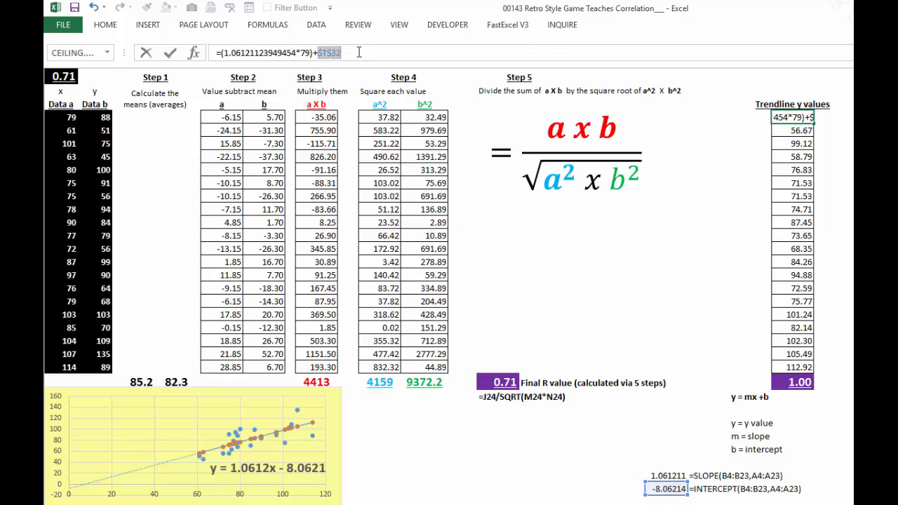
key(F9)
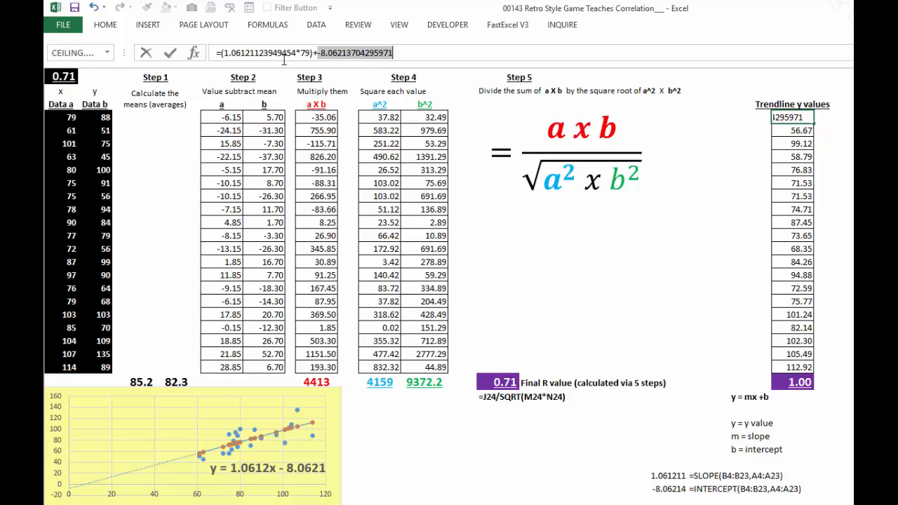
key(Escape)
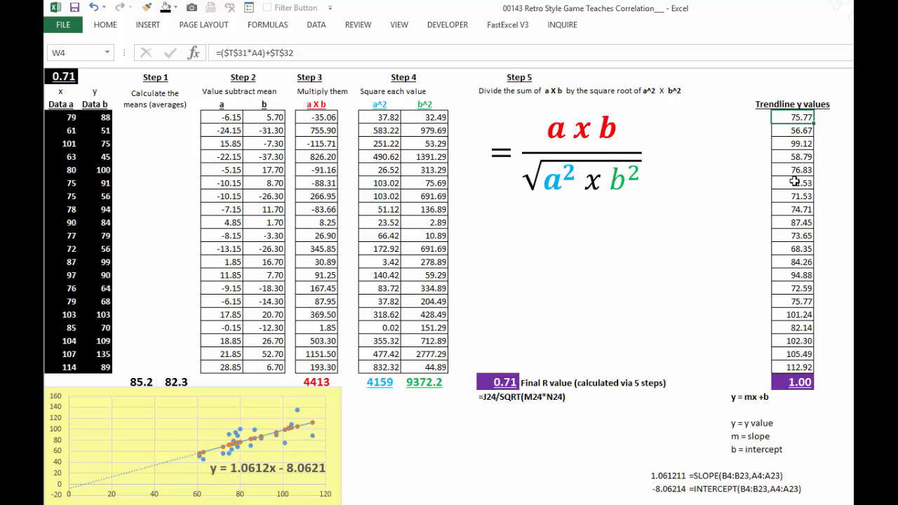
Step: Compare the trendline y values in W4:W23 with the scatter chart, and open the sheet listing correlation learning resources
shift+click(796, 362)
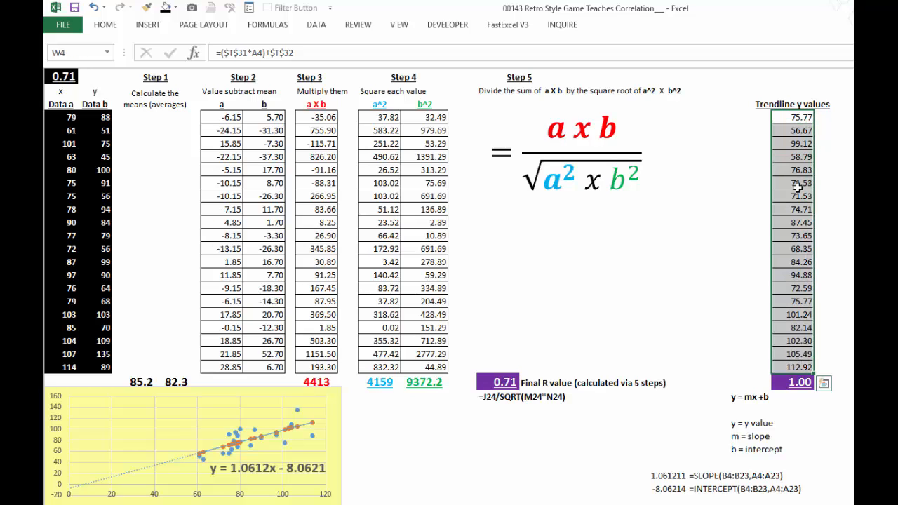
click(179, 427)
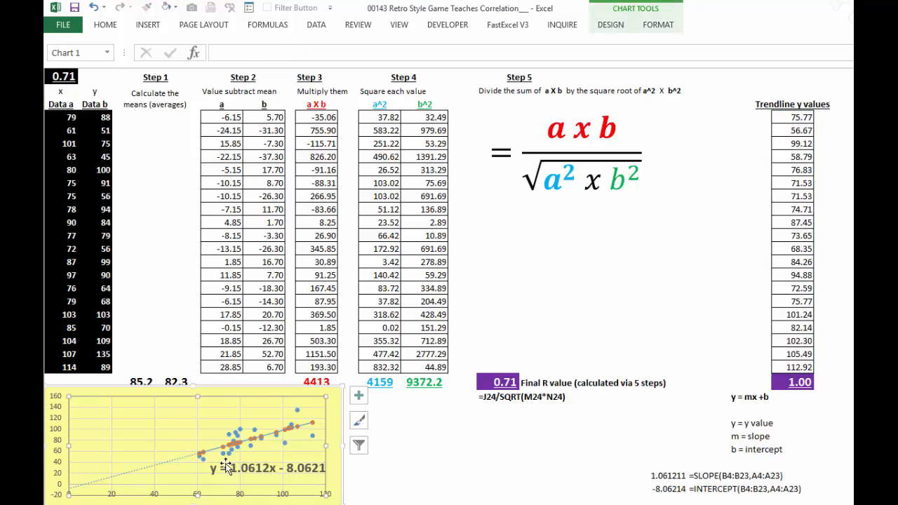
key(Escape)
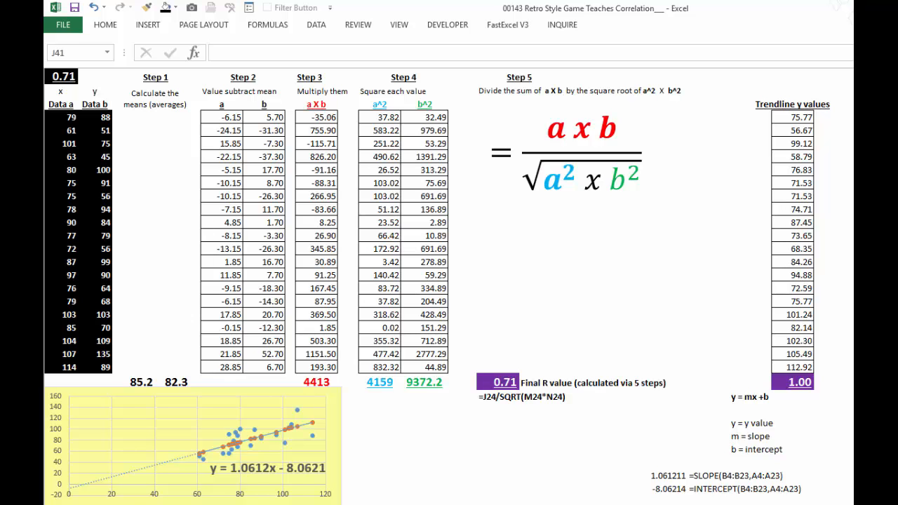
click(222, 503)
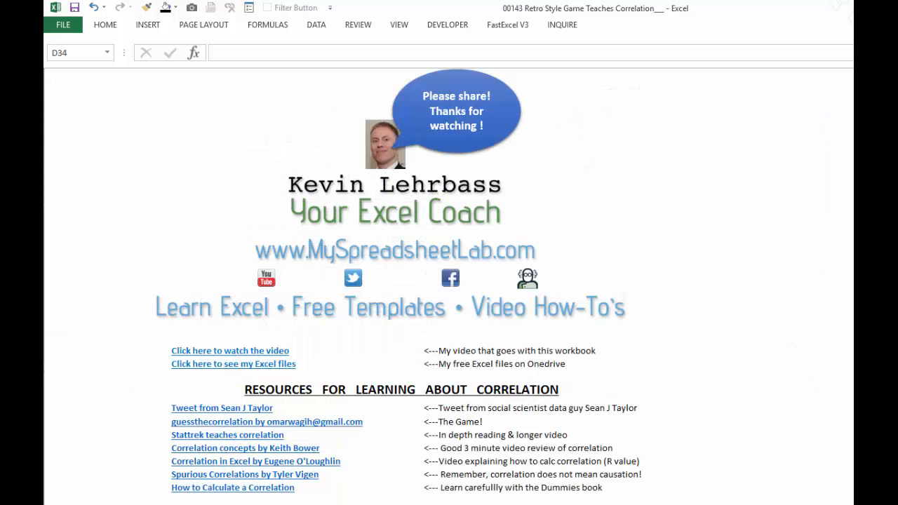